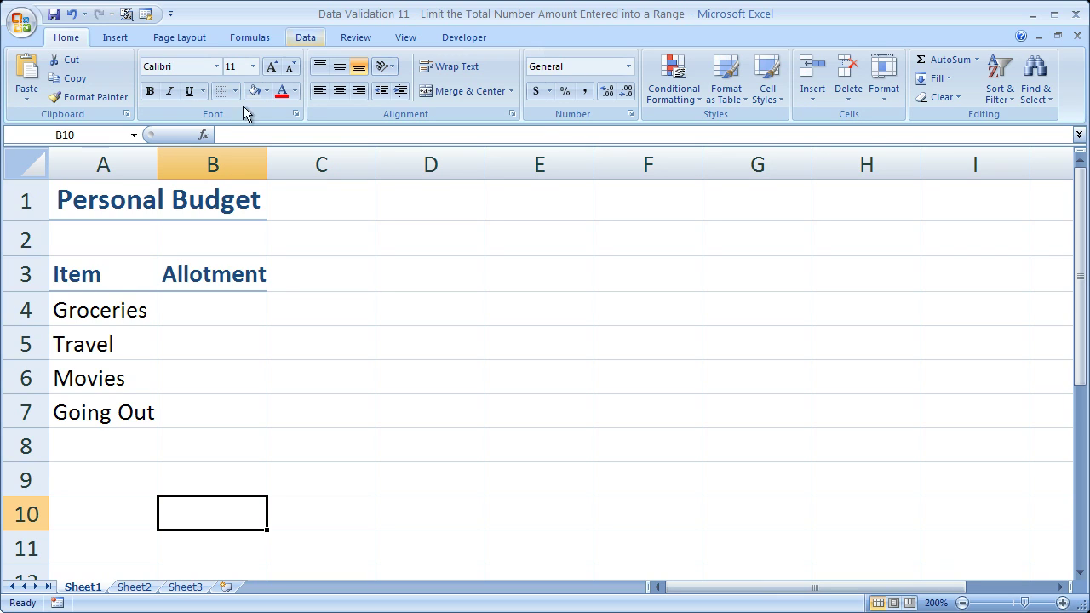
Select the Personal Budget title and step through Groceries, Travel, Movies and Going Out.
{"action": "left_click_drag", "start_coordinate": [95, 206], "coordinate": [209, 241]}
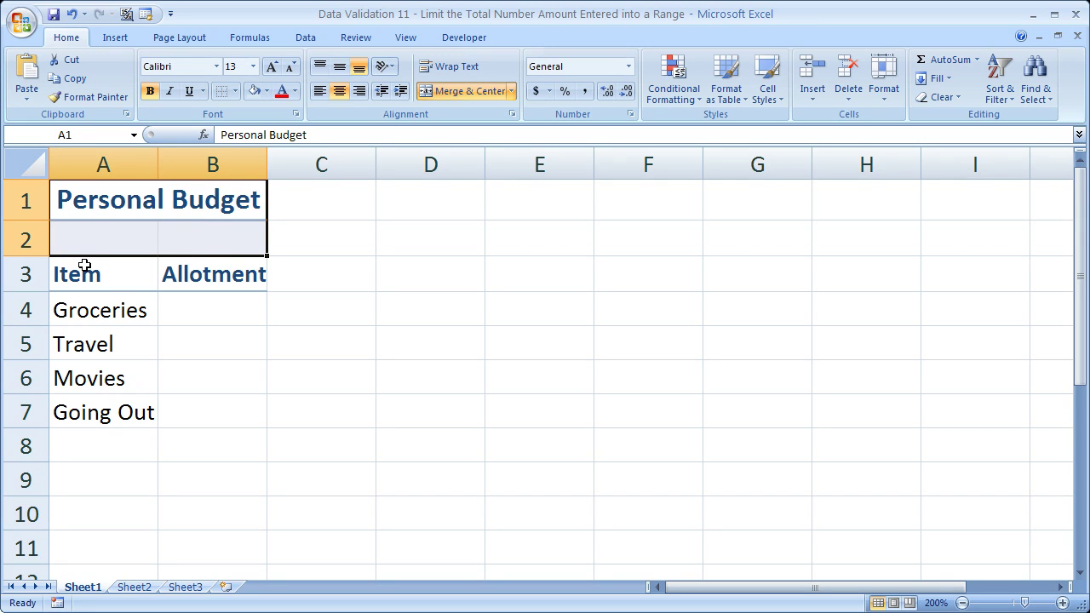
{"action": "left_click", "coordinate": [100, 311]}
{"action": "left_click", "coordinate": [105, 351]}
{"action": "left_click", "coordinate": [116, 385]}
{"action": "left_click", "coordinate": [127, 415]}
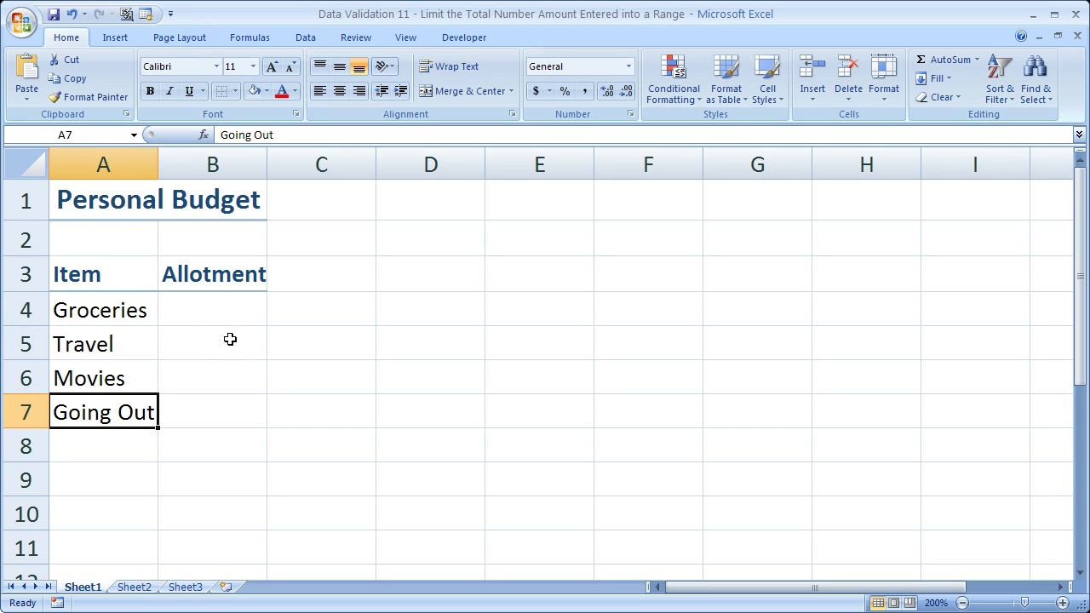
Select the Allotment cells B4:B7 and step through each item's allotment cell.
{"action": "left_click_drag", "start_coordinate": [204, 305], "coordinate": [201, 403]}
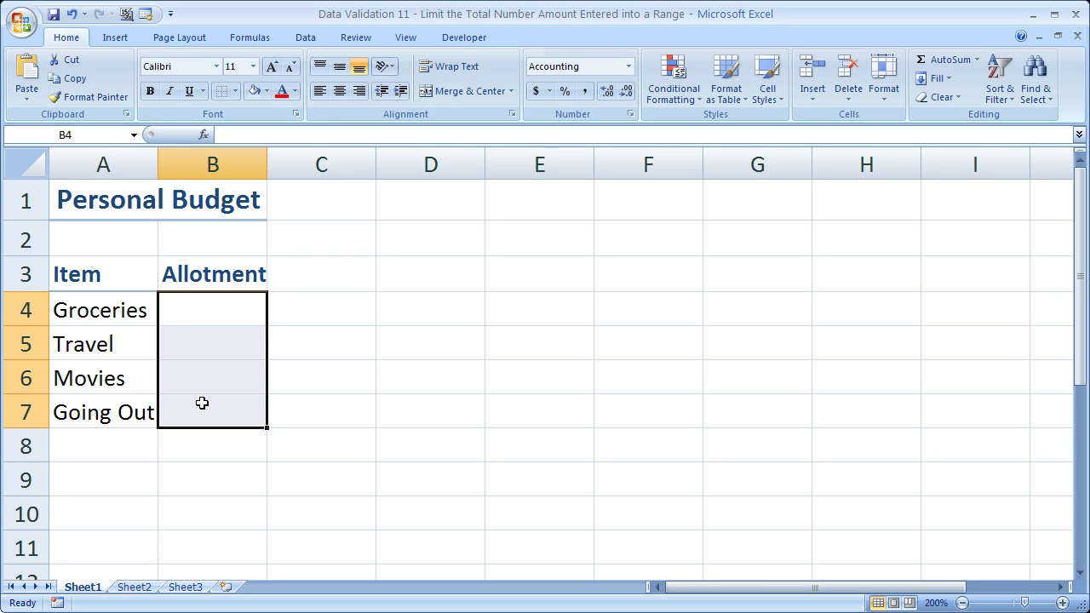
{"action": "left_click", "coordinate": [196, 306]}
{"action": "left_click", "coordinate": [210, 341]}
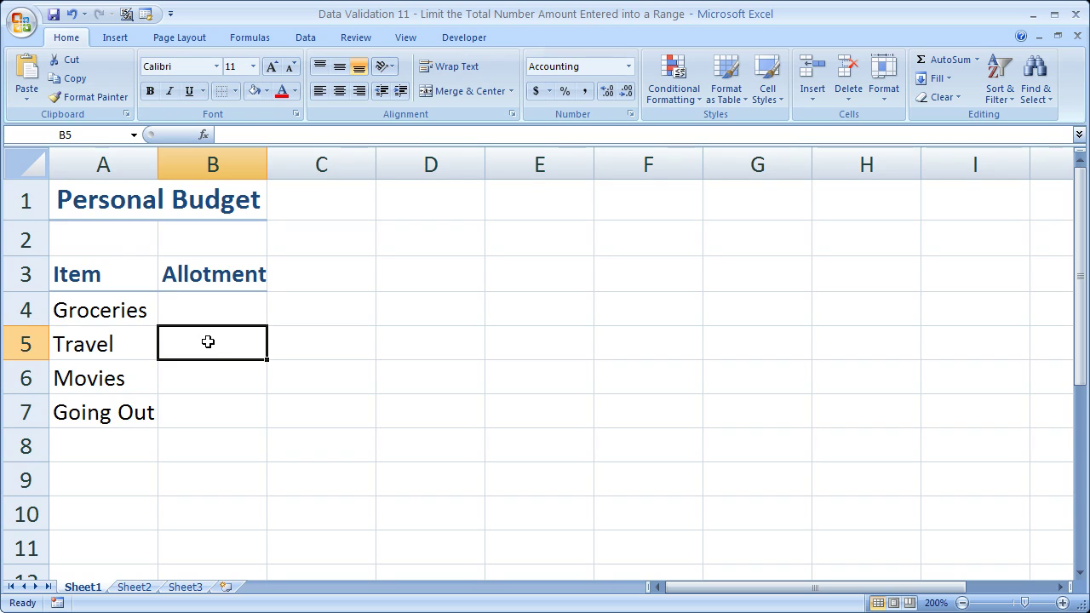
{"action": "left_click", "coordinate": [219, 379]}
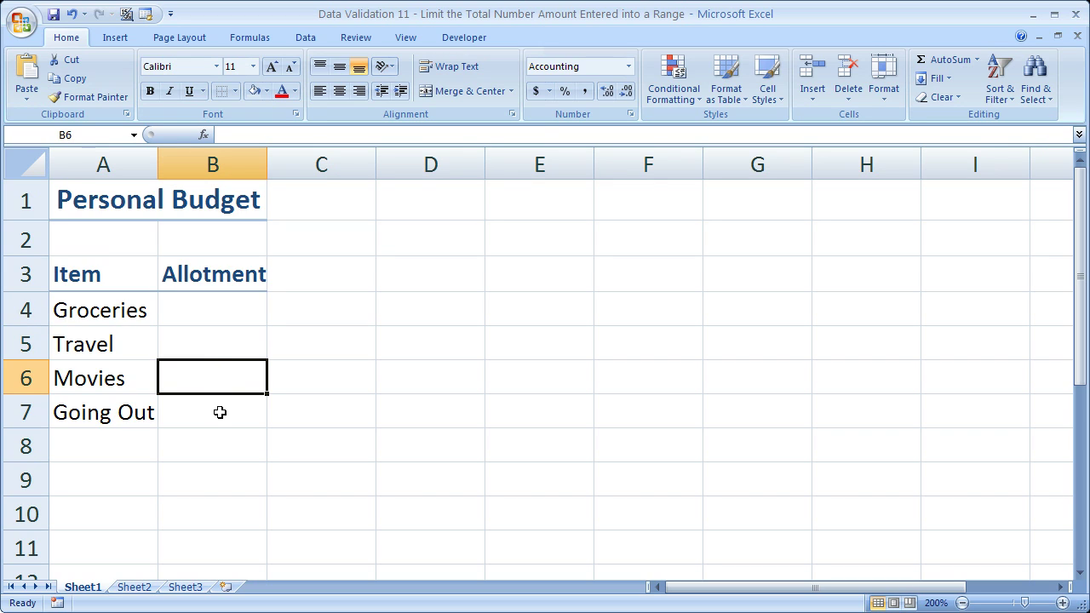
{"action": "left_click", "coordinate": [220, 412]}
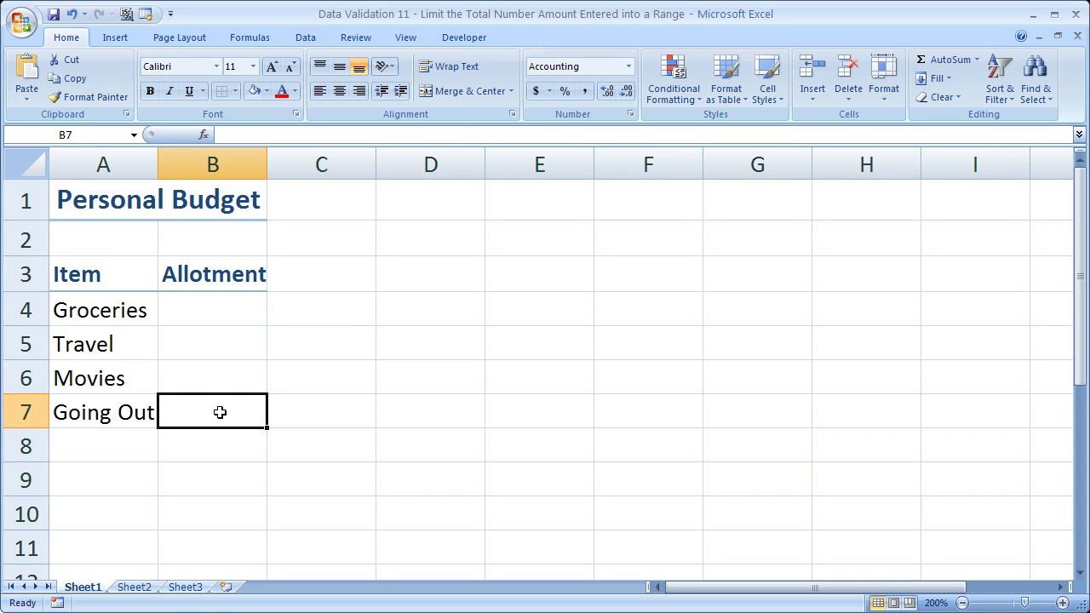
{"action": "left_click", "coordinate": [234, 308]}
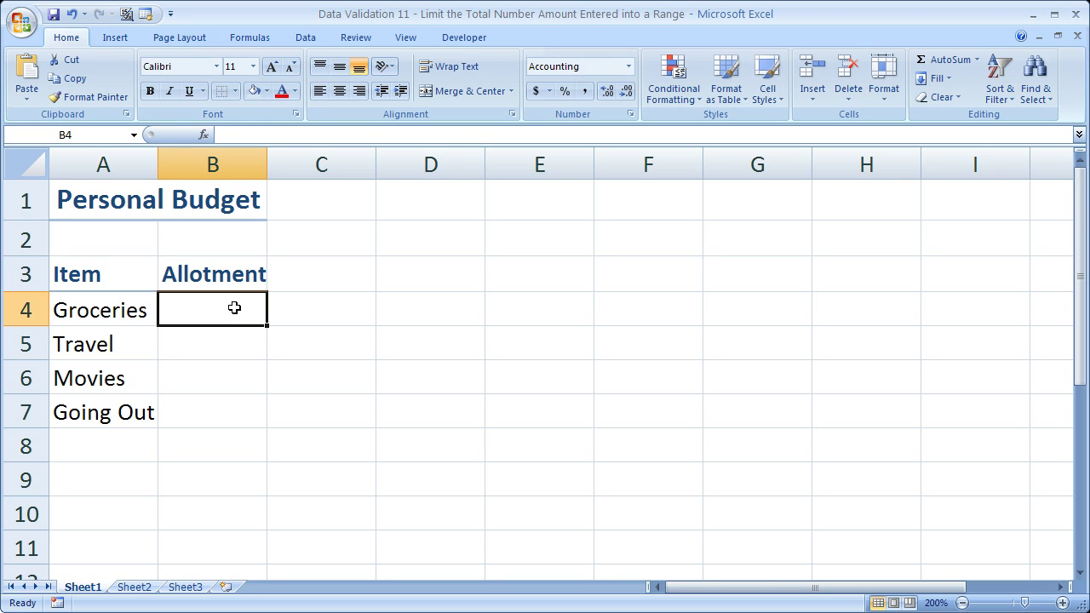
Enter 'Alt + D + L' in D2 and 'Data Validation' in E2.
{"action": "left_click", "coordinate": [443, 241]}
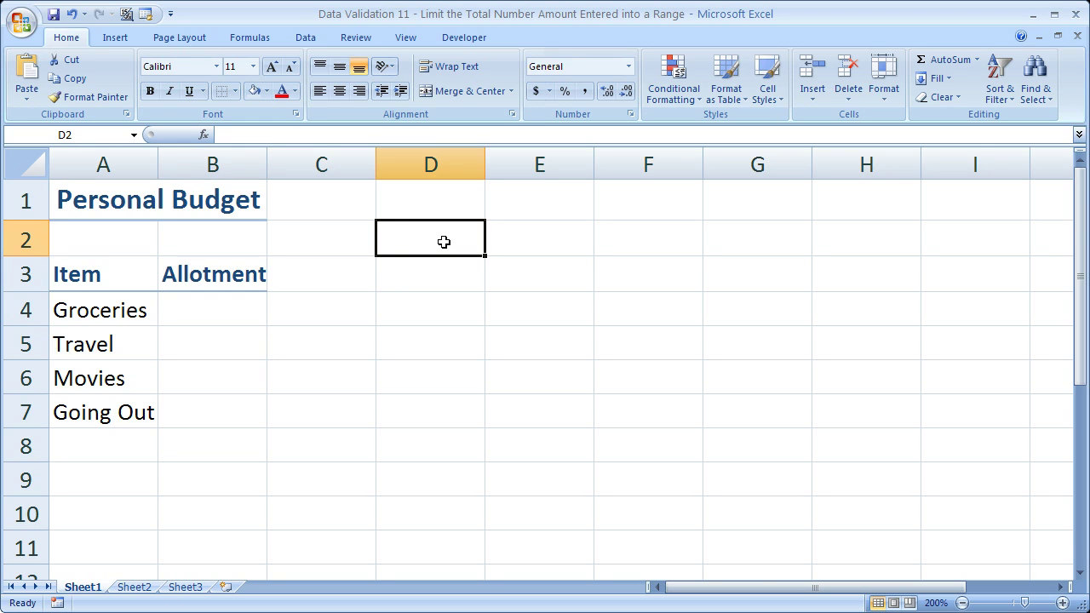
{"action": "type", "text": "Alt "}
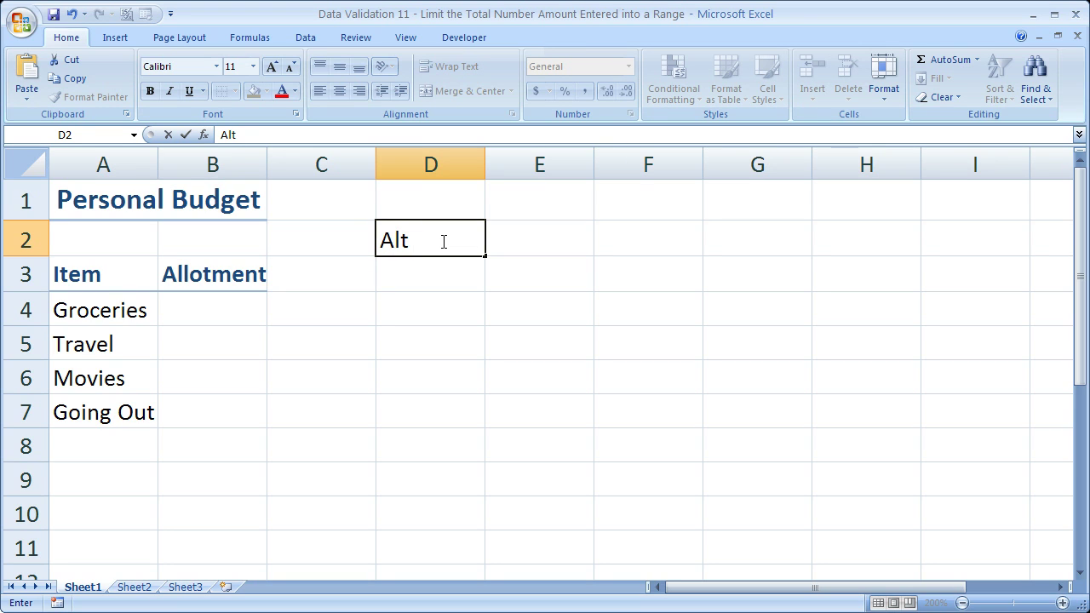
{"action": "type", "text": "+ D + L D"}
{"action": "key", "text": "BackSpace"}
{"action": "key", "text": "Tab"}
{"action": "type", "text": "Data Va"}
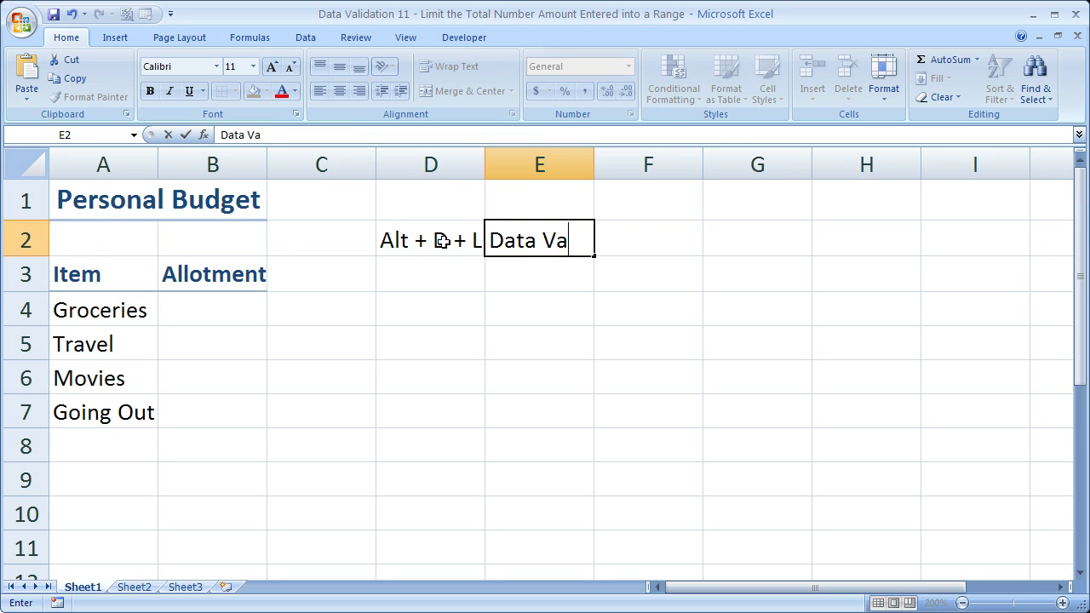
{"action": "type", "text": "lidation"}
{"action": "key", "text": "Return"}
Widen column D to fit the note and make D2:E2 bold.
{"action": "left_click", "coordinate": [442, 241]}
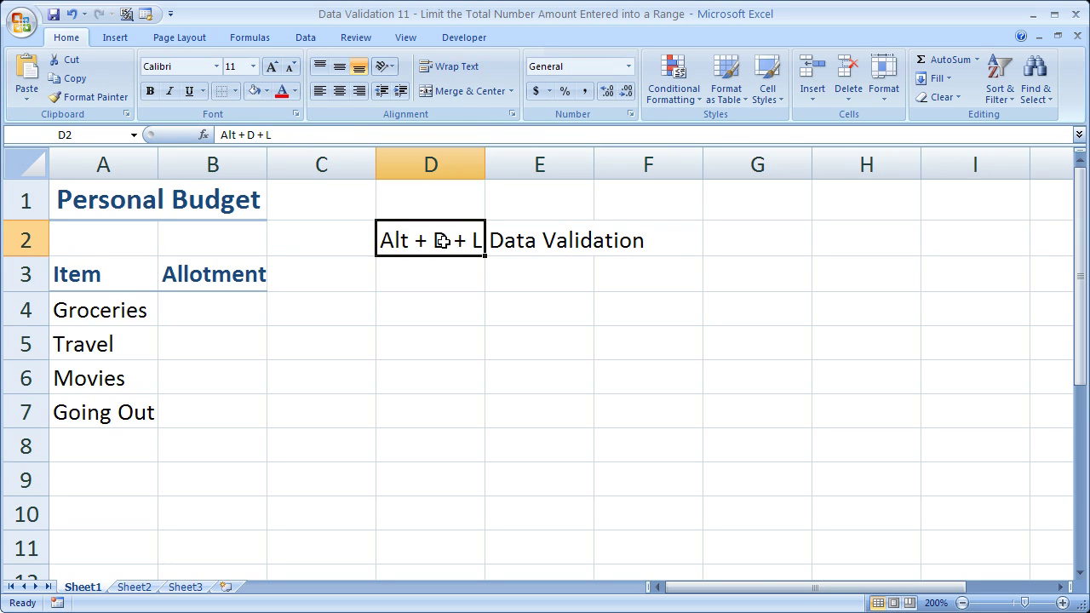
{"action": "left_click_drag", "start_coordinate": [485, 164], "coordinate": [502, 165]}
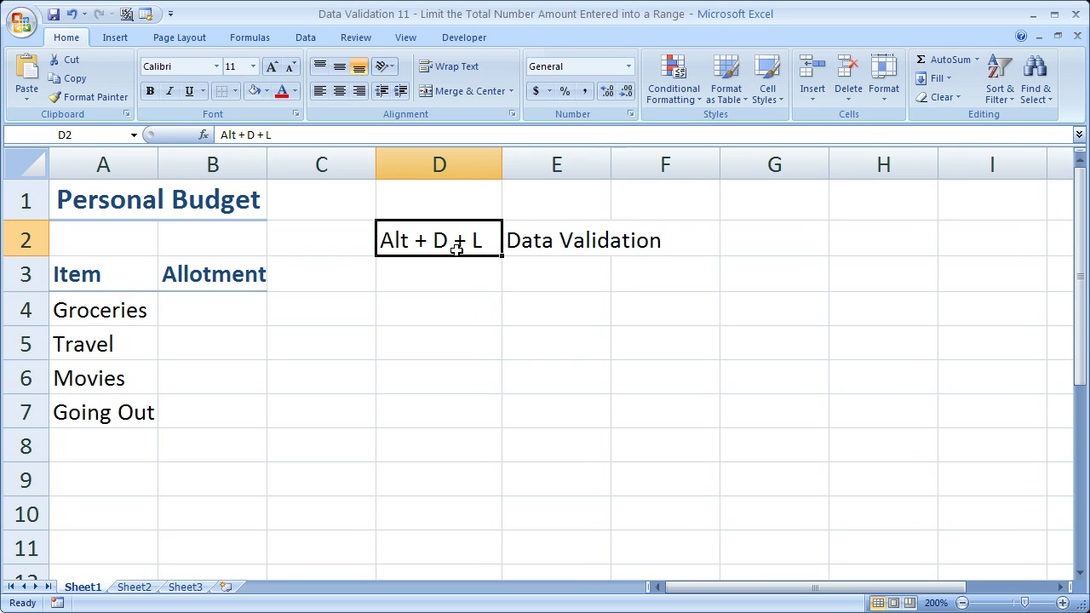
{"action": "left_click_drag", "start_coordinate": [457, 247], "coordinate": [530, 248]}
{"action": "key", "text": "ctrl+b"}
{"action": "left_click", "coordinate": [533, 305]}
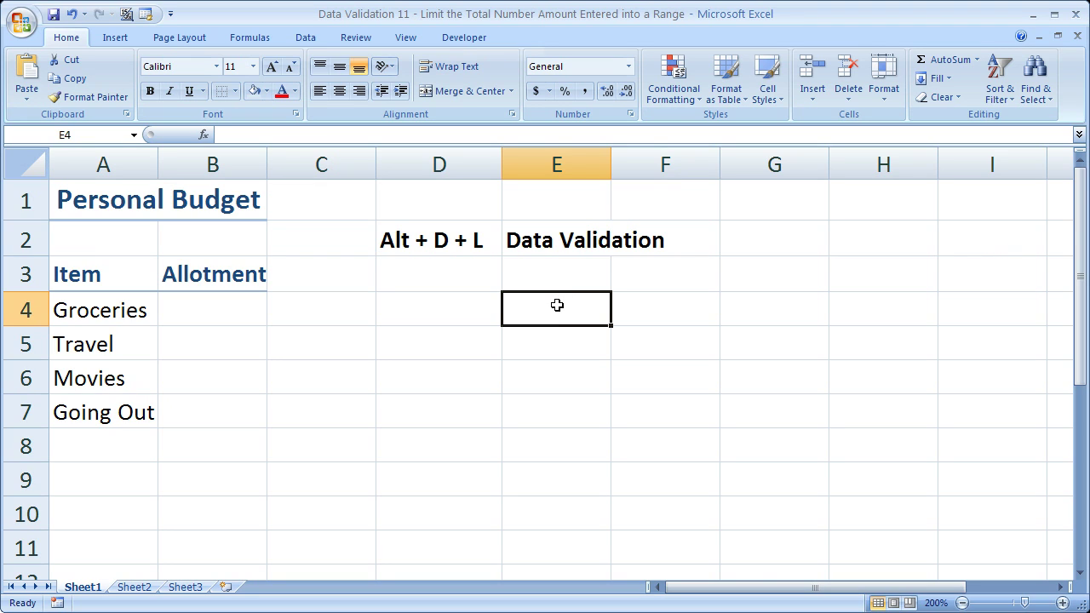
{"action": "left_click", "coordinate": [314, 37]}
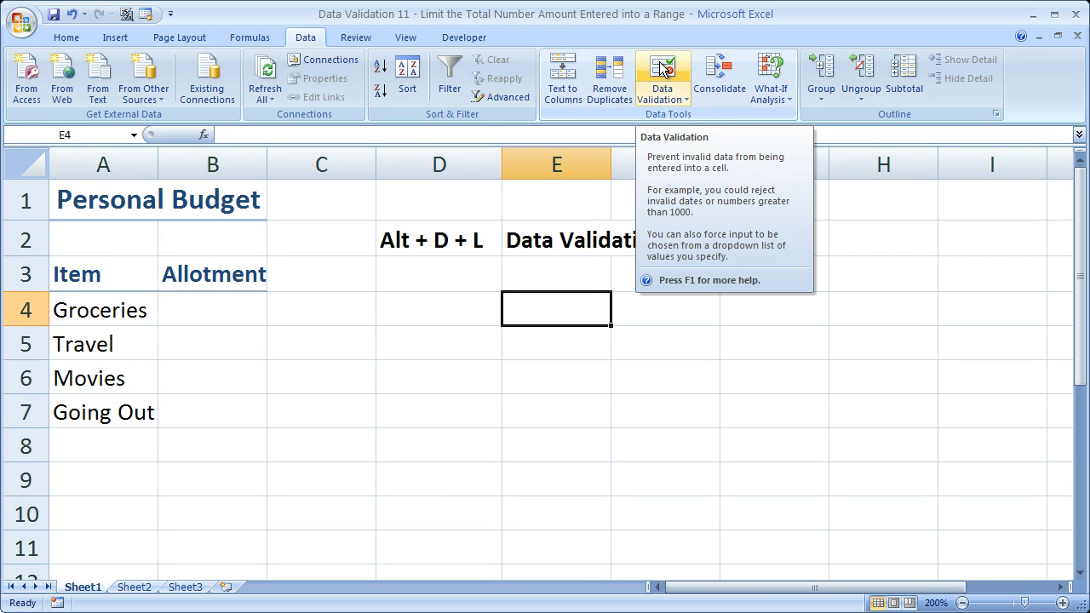
{"action": "left_click", "coordinate": [464, 338]}
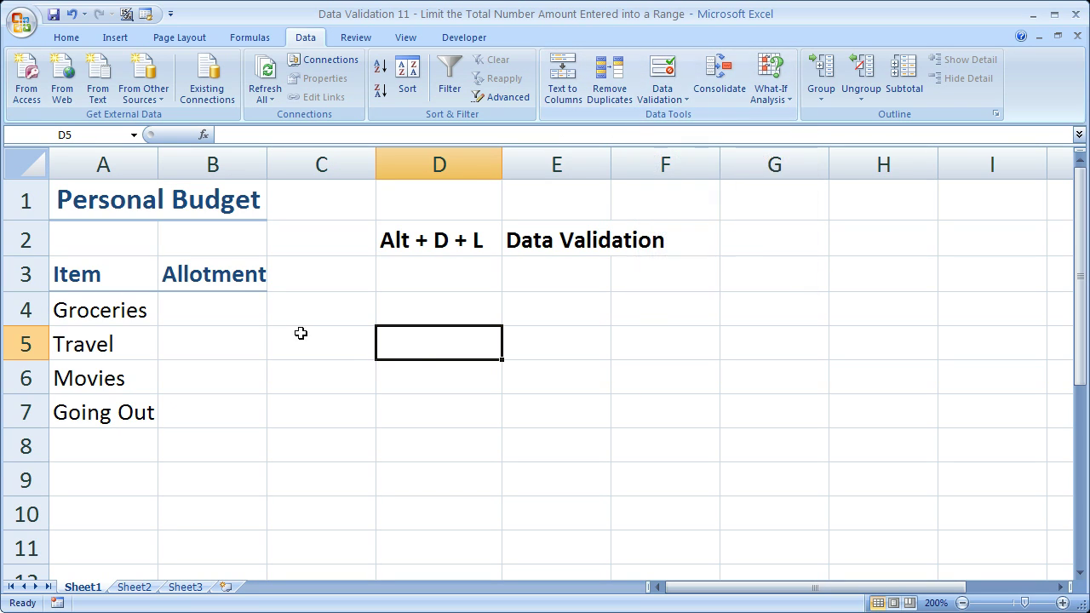
{"action": "left_click", "coordinate": [245, 313]}
{"action": "left_click_drag", "start_coordinate": [245, 313], "coordinate": [263, 414]}
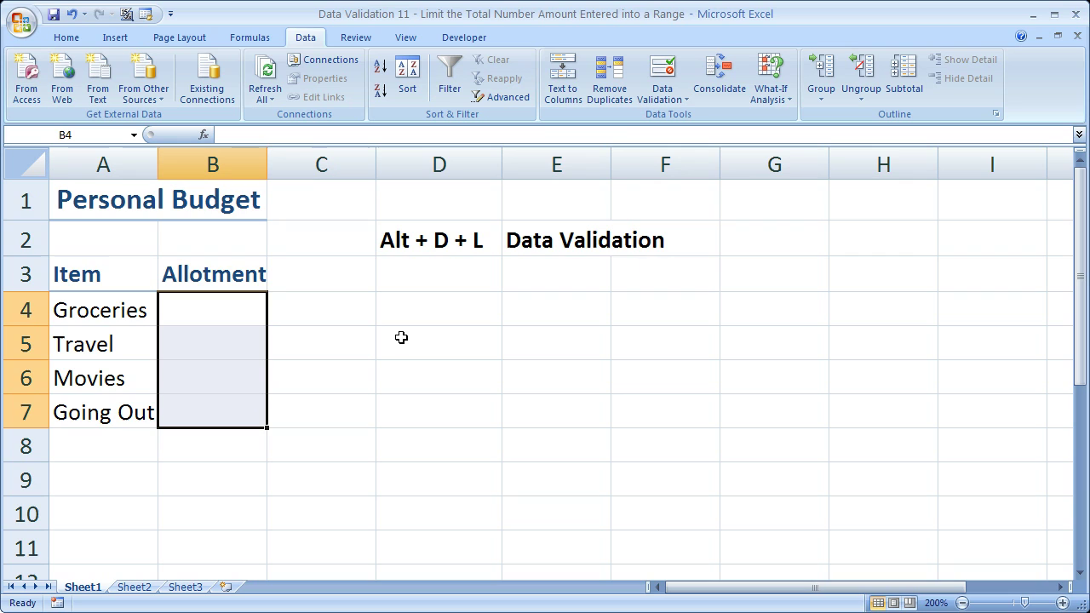
{"action": "left_click", "coordinate": [404, 313]}
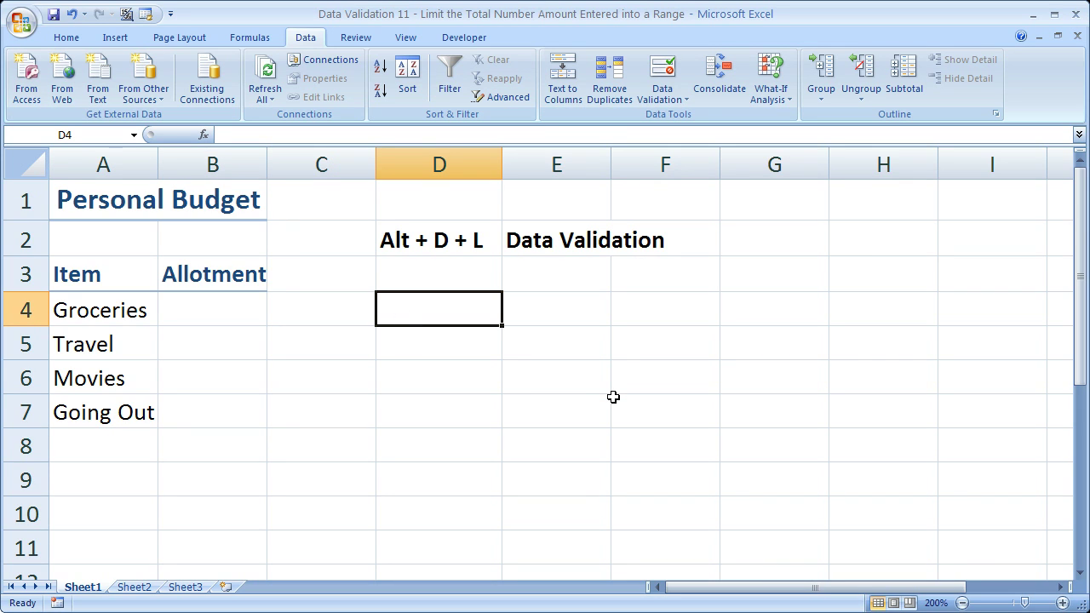
Type =sum($B$4:$B$7) <= 1000 in D4, with an absolute range for the Allotment cells.
{"action": "type", "text": "=sum"}
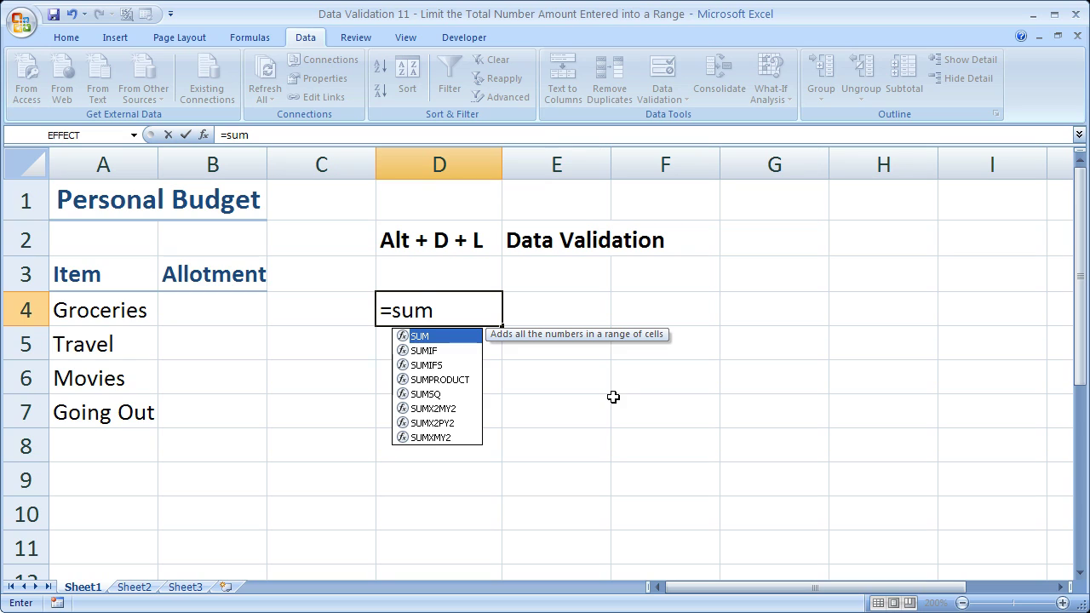
{"action": "type", "text": "("}
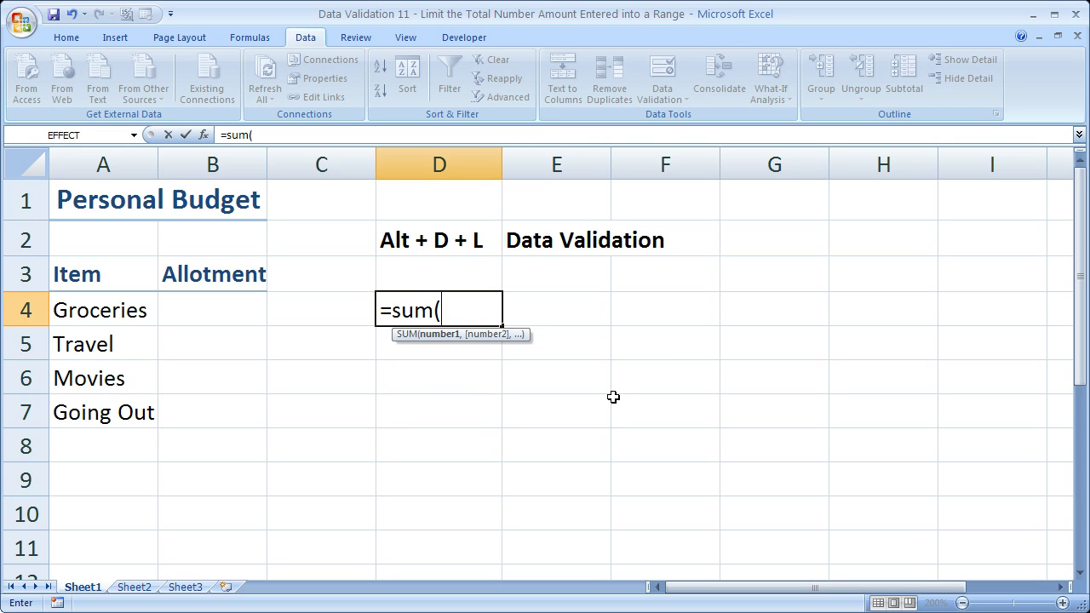
{"action": "left_click_drag", "start_coordinate": [226, 310], "coordinate": [222, 410]}
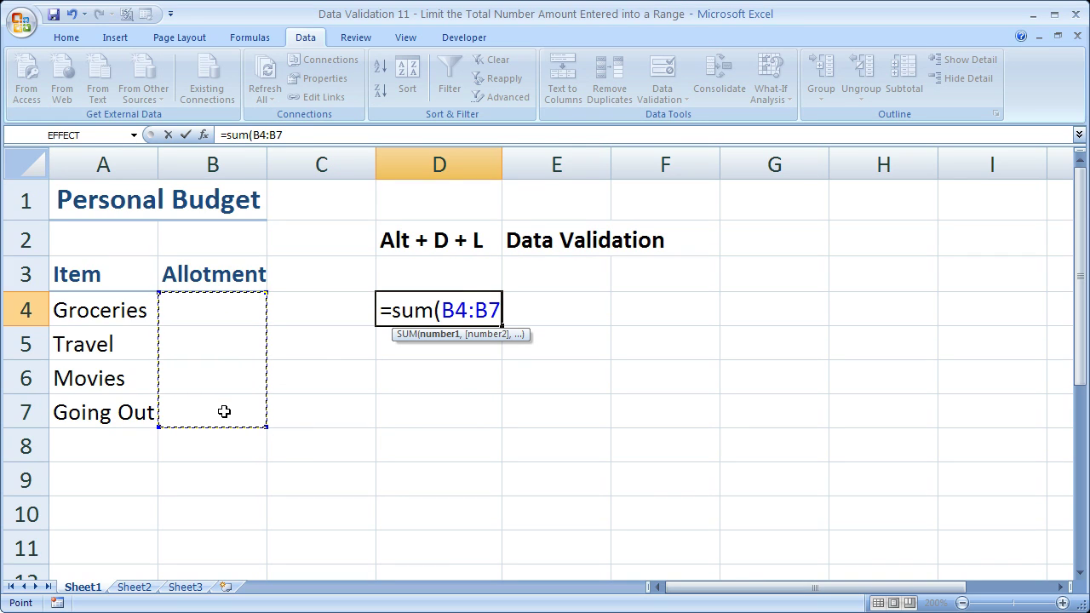
{"action": "key", "text": "F4"}
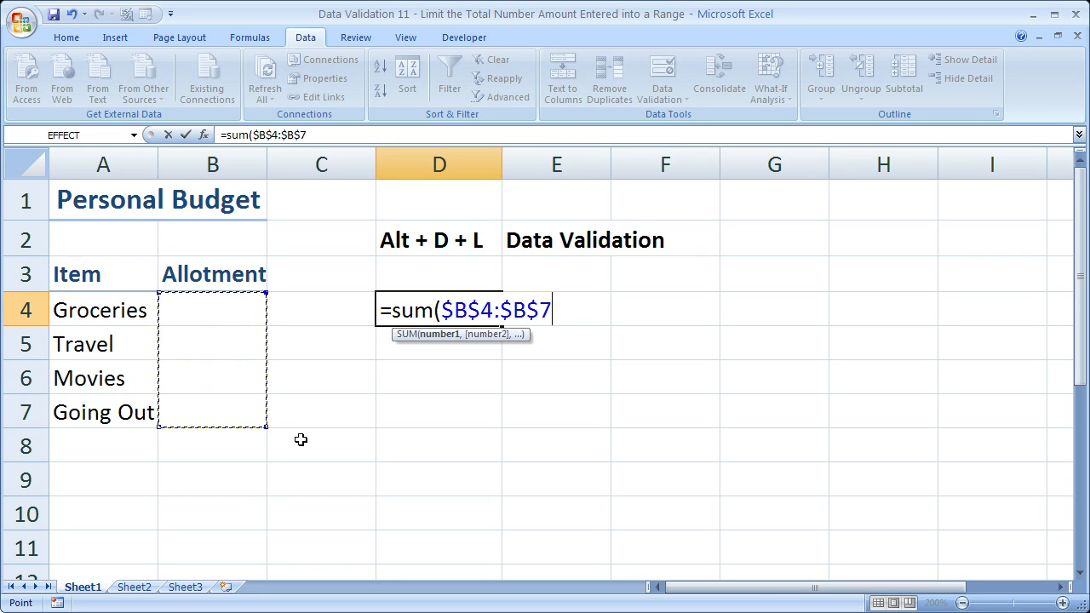
{"action": "type", "text": ")"}
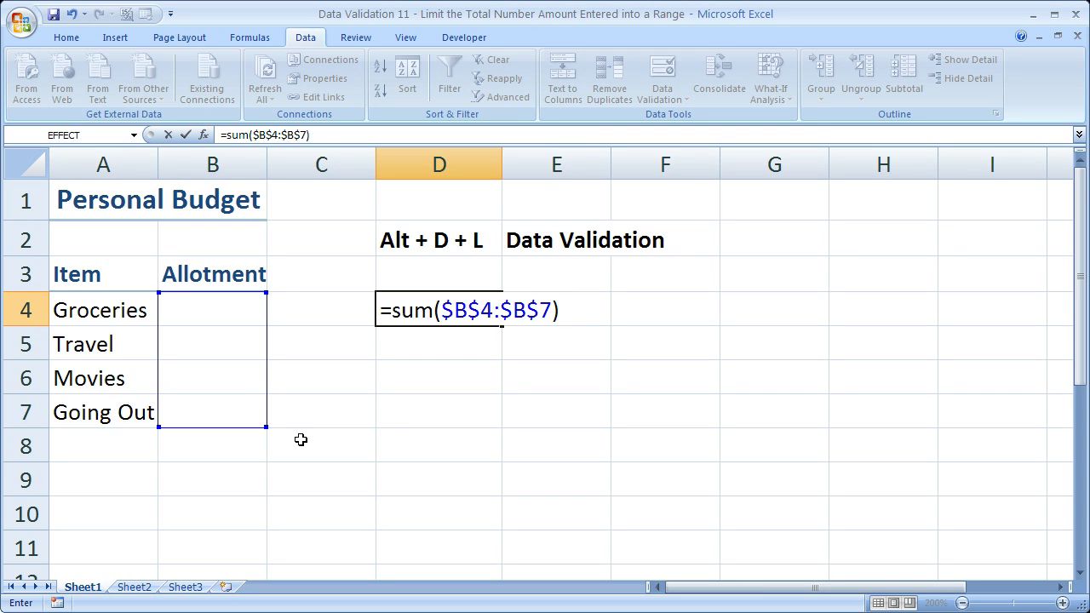
{"action": "type", "text": "<= 1000"}
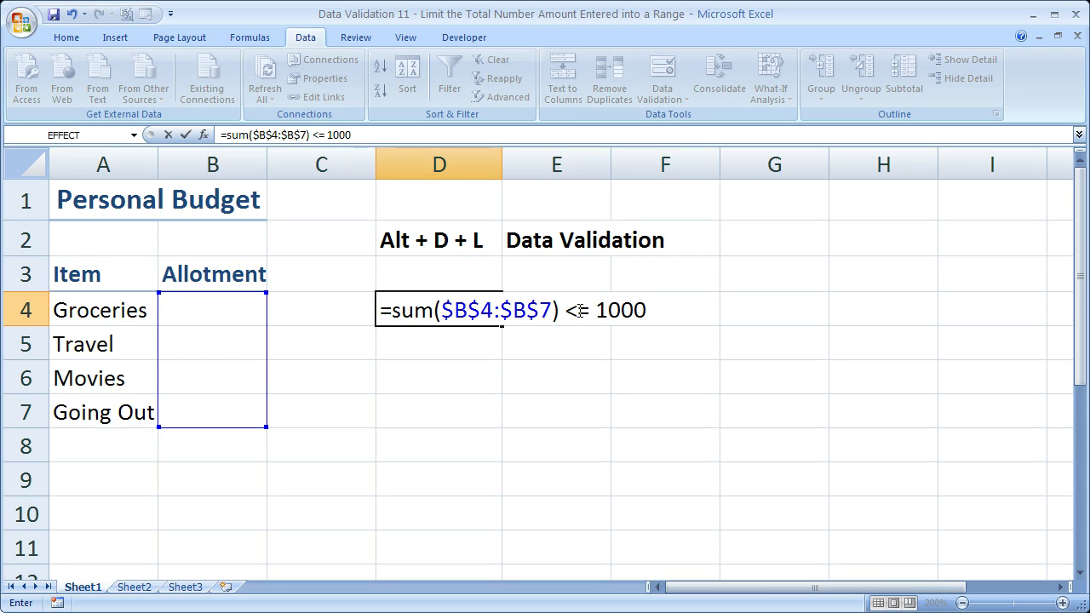
Select the entire draft formula inside D4.
{"action": "left_click_drag", "start_coordinate": [562, 311], "coordinate": [391, 311]}
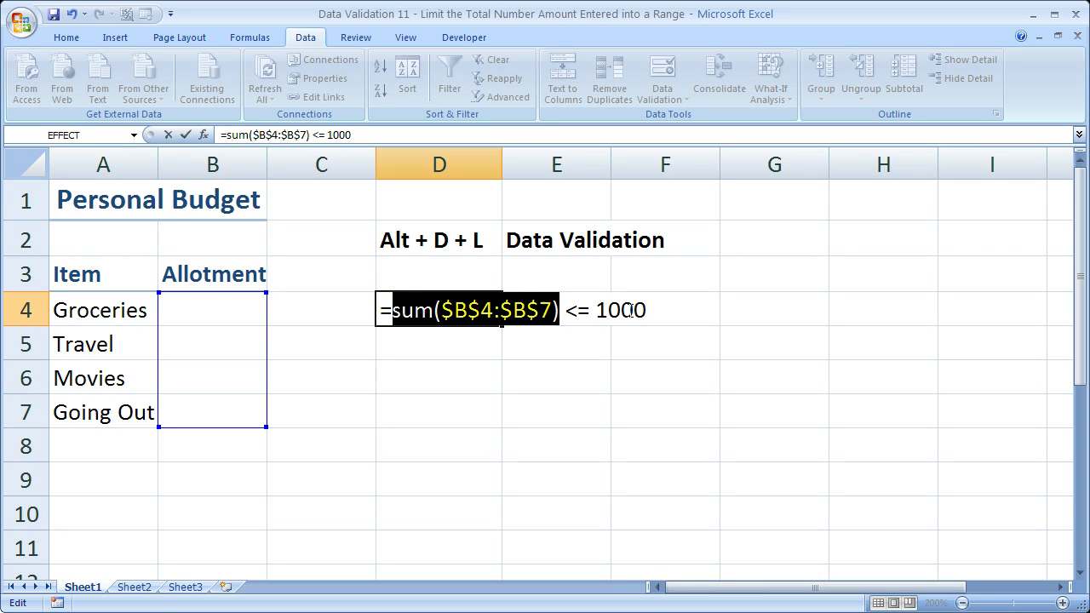
{"action": "left_click", "coordinate": [587, 310]}
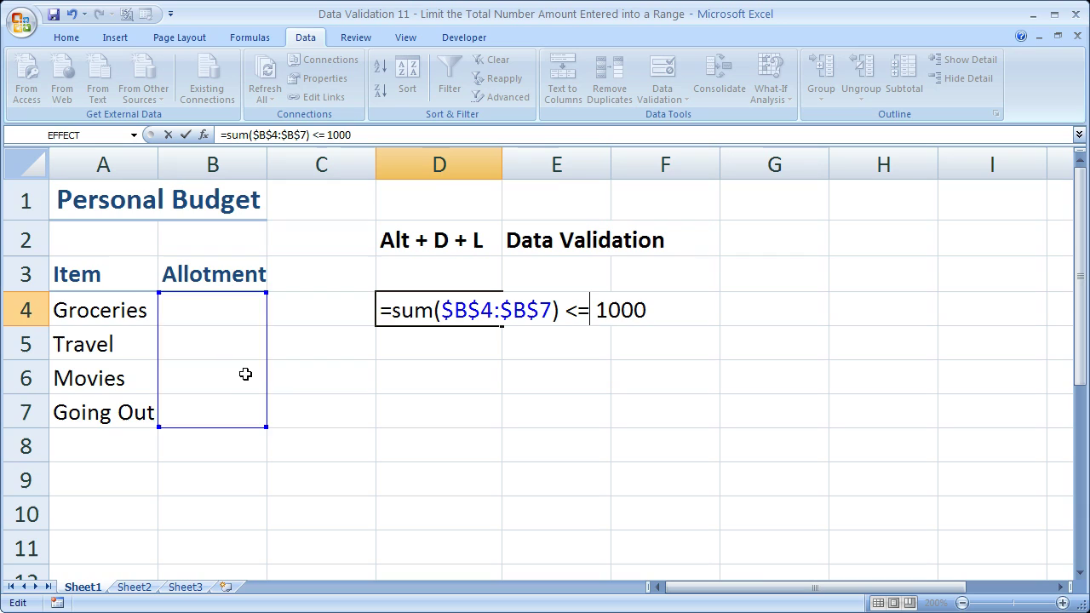
{"action": "left_click_drag", "start_coordinate": [384, 314], "coordinate": [645, 315]}
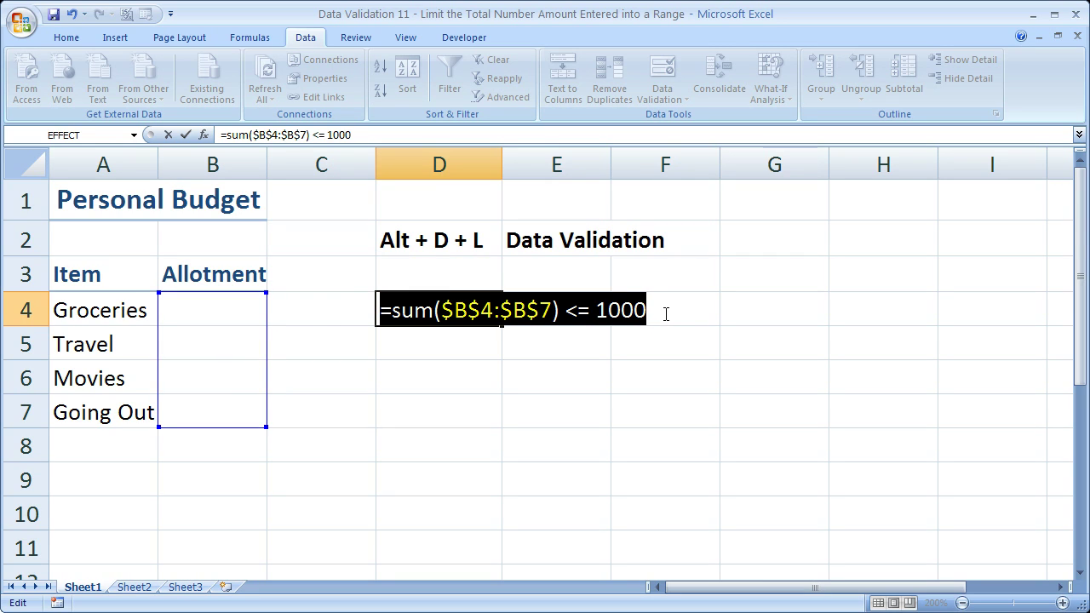
Cut the draft formula out of D4, leave edit mode, and select B4:B7.
{"action": "key", "text": "ctrl+x"}
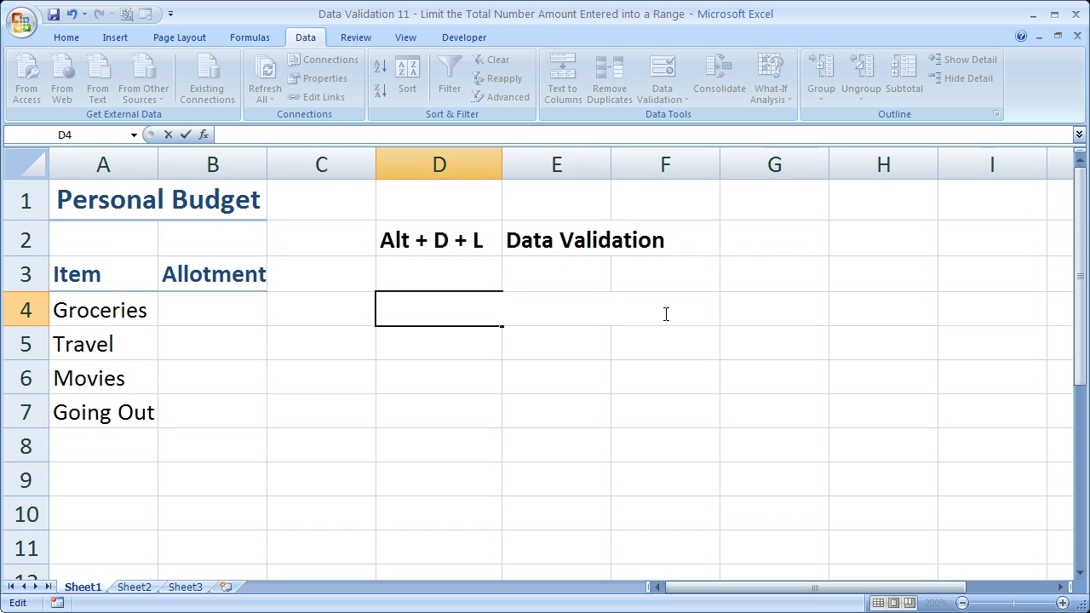
{"action": "key", "text": "Escape"}
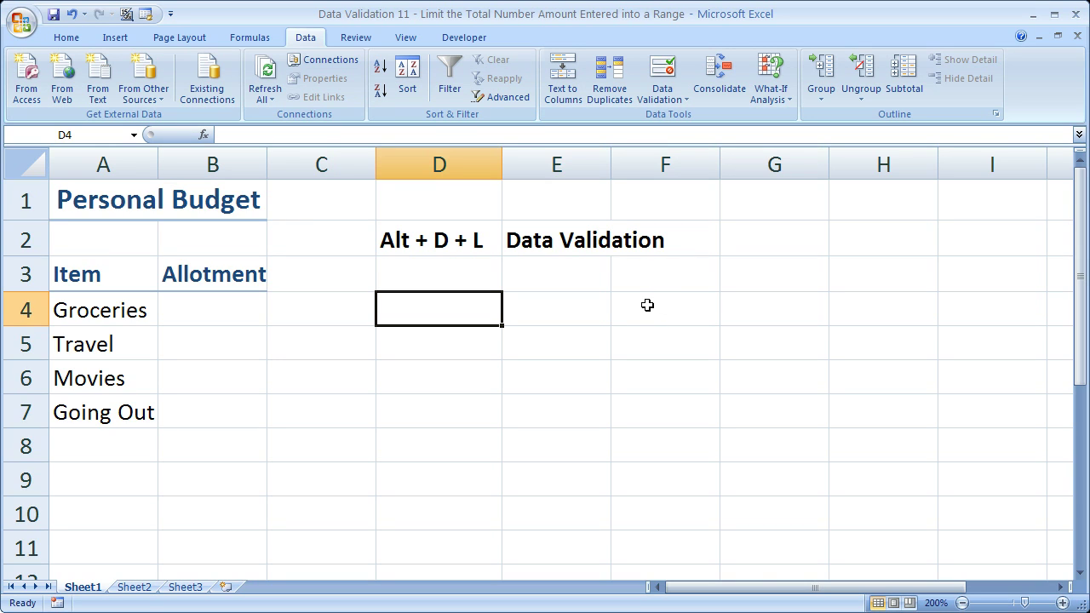
{"action": "left_click_drag", "start_coordinate": [214, 314], "coordinate": [211, 412]}
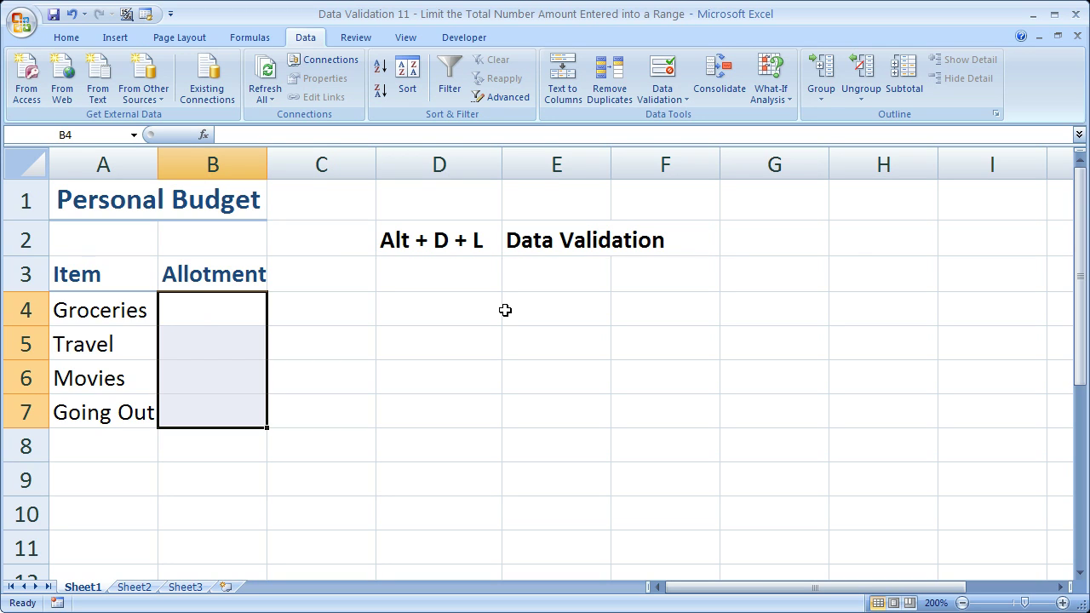
Give B4:B7 a Custom validation rule with the formula =sum($B$4:$B$7) <= 1000.
{"action": "key", "text": "alt+d"}
{"action": "key", "text": "l"}
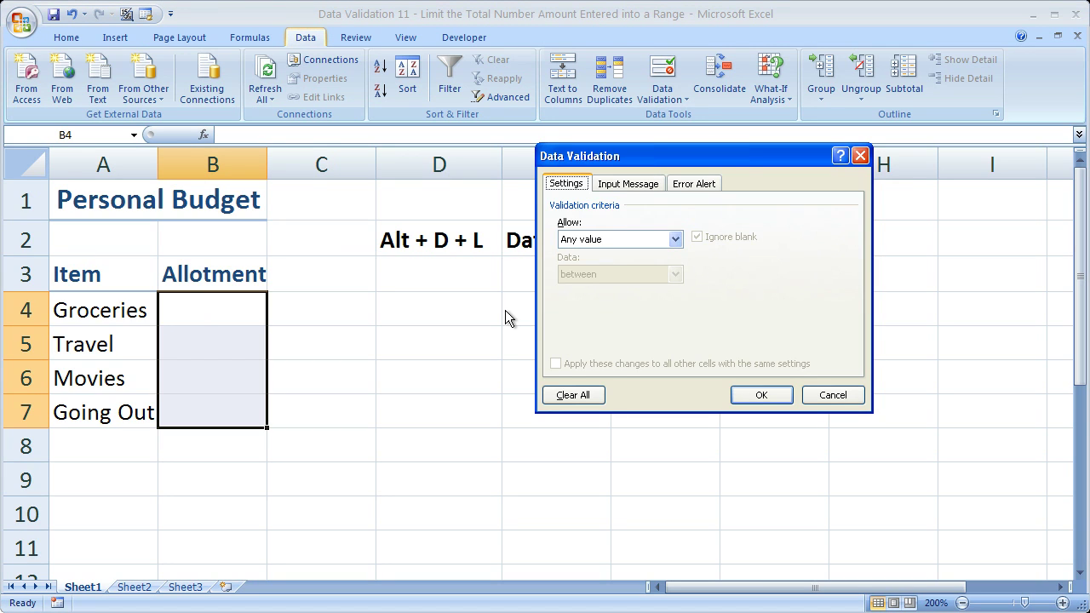
{"action": "left_click_drag", "start_coordinate": [660, 153], "coordinate": [590, 198]}
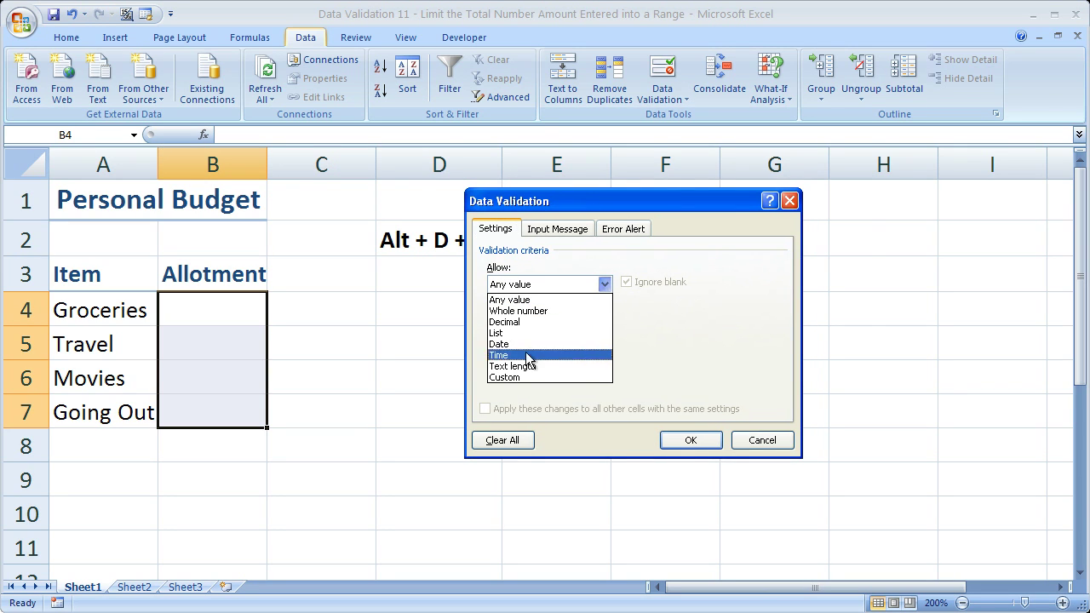
{"action": "left_click", "coordinate": [517, 379]}
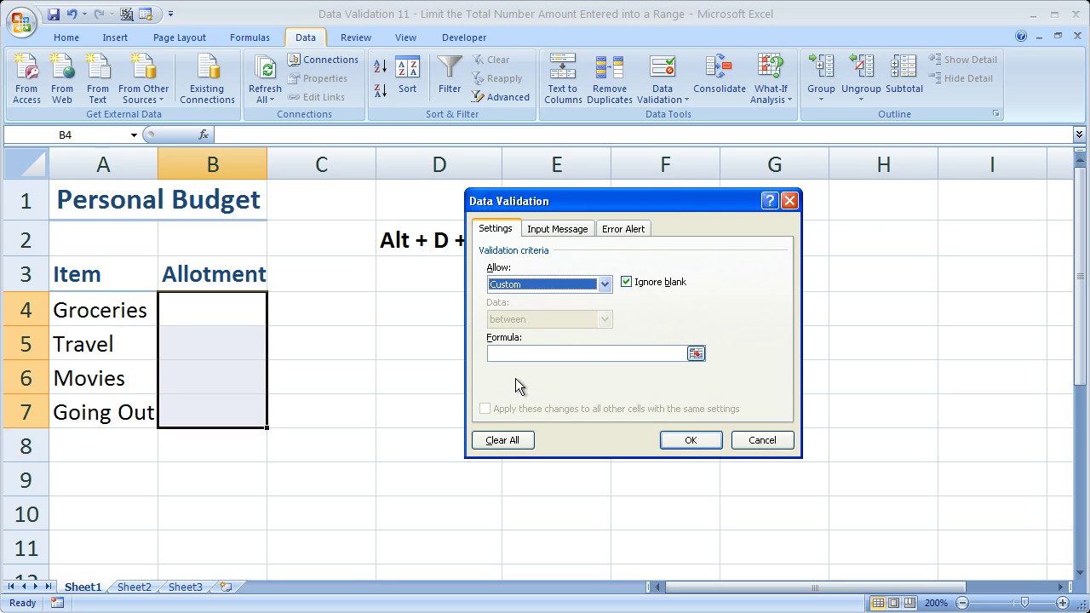
{"action": "left_click", "coordinate": [516, 351]}
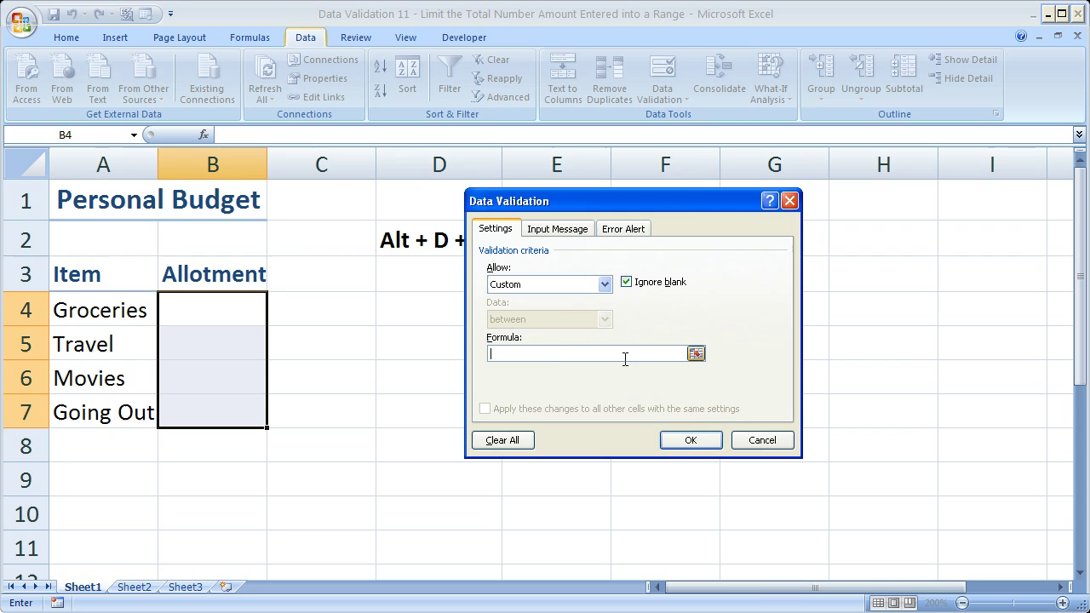
{"action": "key", "text": "ctrl+v"}
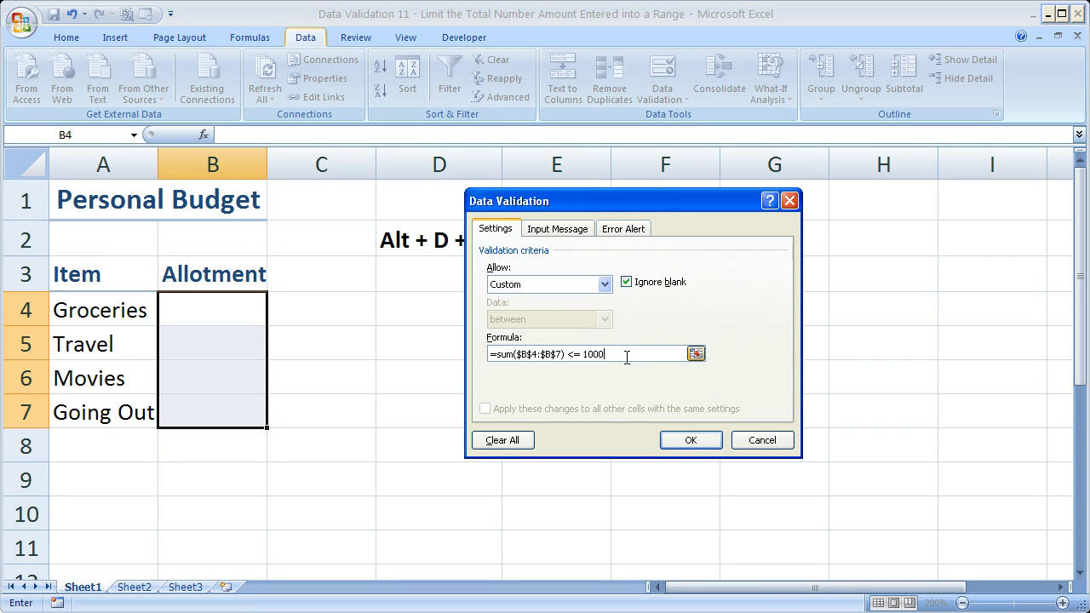
Confirm the validation rule and enter 300 for Groceries, Travel and Movies.
{"action": "left_click", "coordinate": [682, 441]}
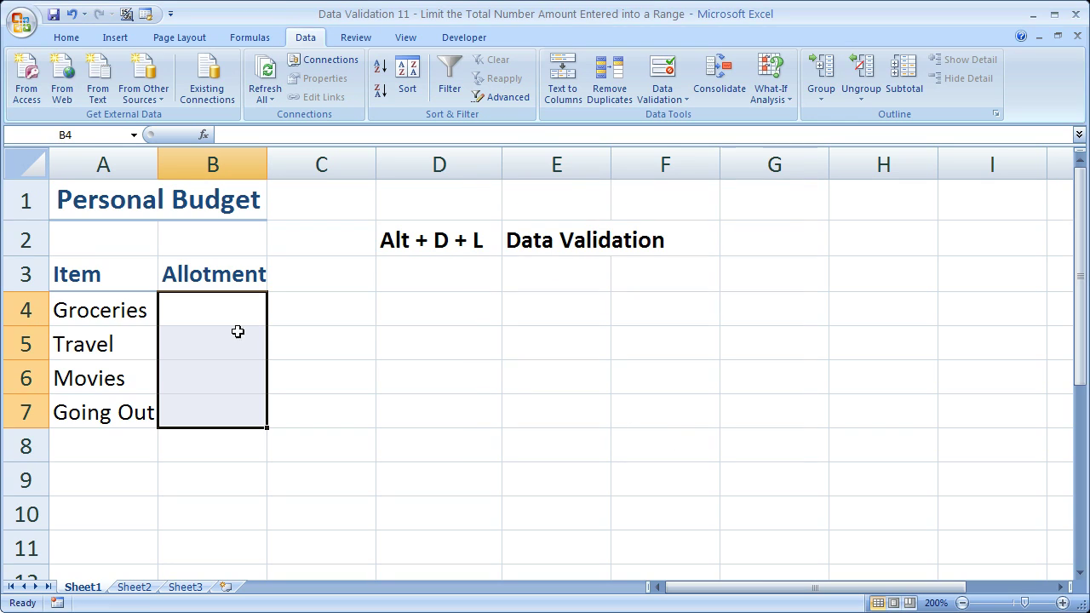
{"action": "left_click", "coordinate": [201, 319]}
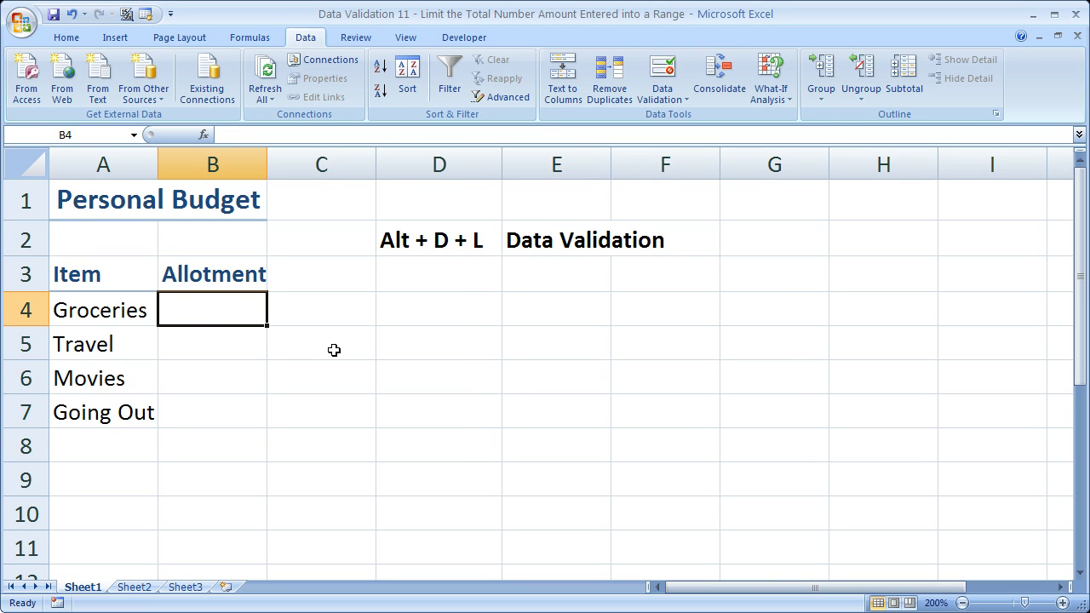
{"action": "type", "text": "300"}
{"action": "key", "text": "Return"}
{"action": "type", "text": "3"}
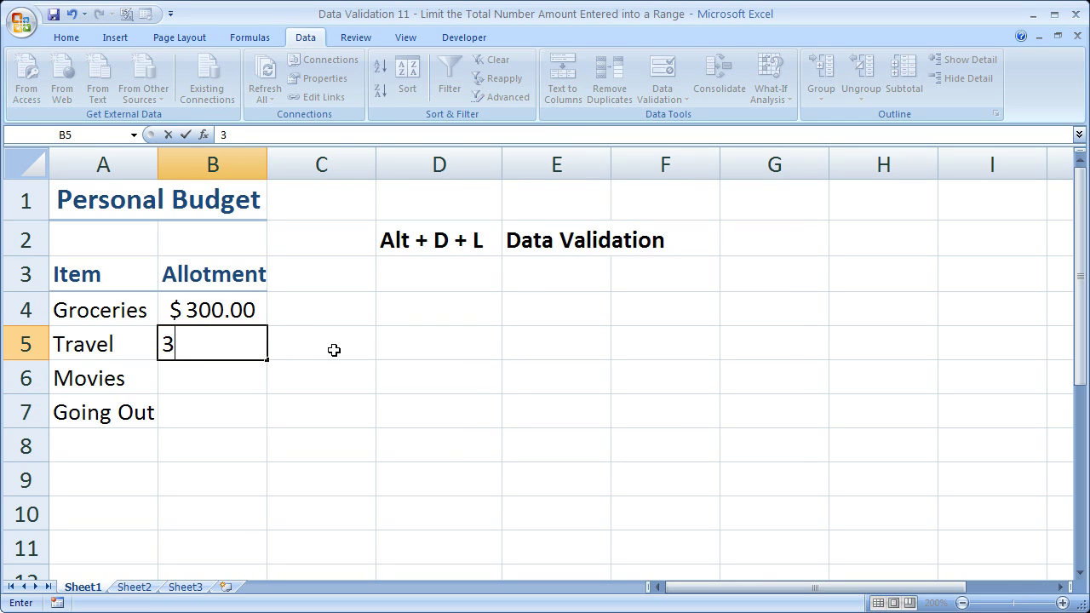
{"action": "type", "text": "00"}
{"action": "key", "text": "Return"}
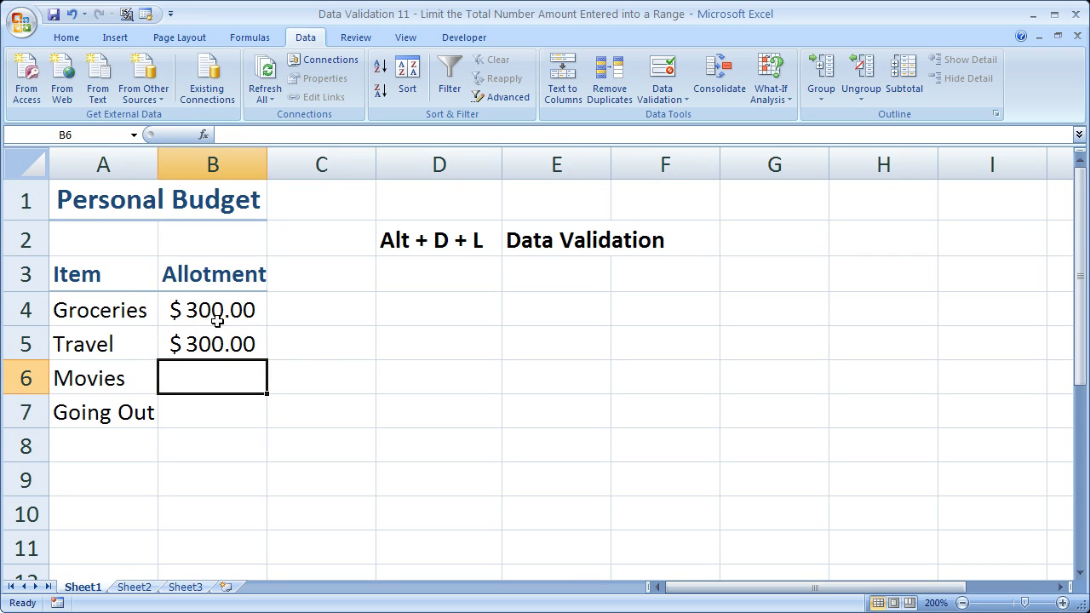
{"action": "left_click", "coordinate": [67, 37]}
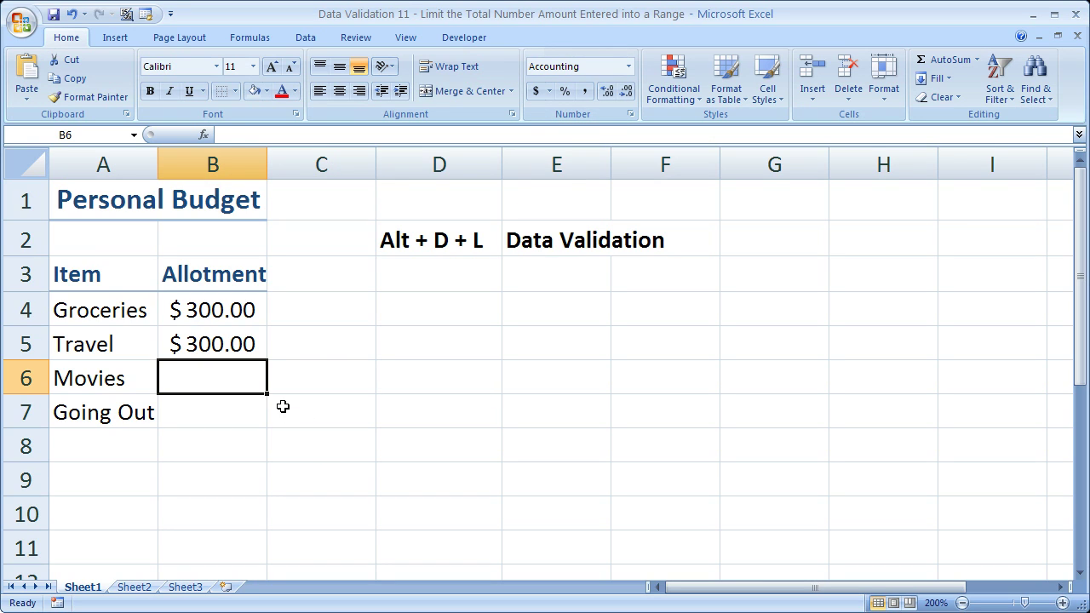
{"action": "type", "text": "300"}
{"action": "key", "text": "Return"}
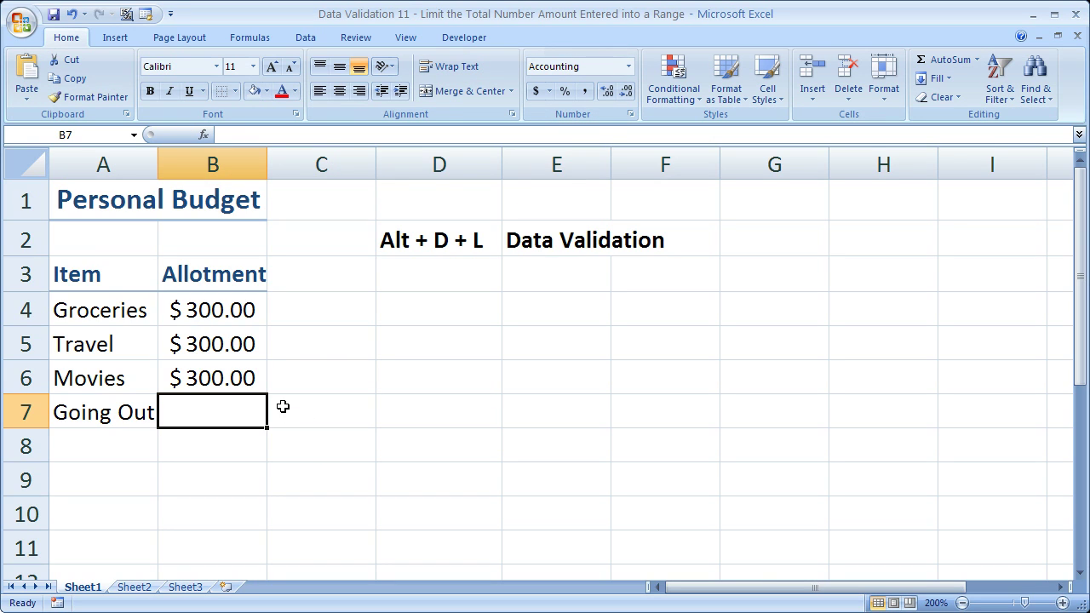
Enter 50, then 100 for Going Out, then type 150 into B7.
{"action": "type", "text": "10"}
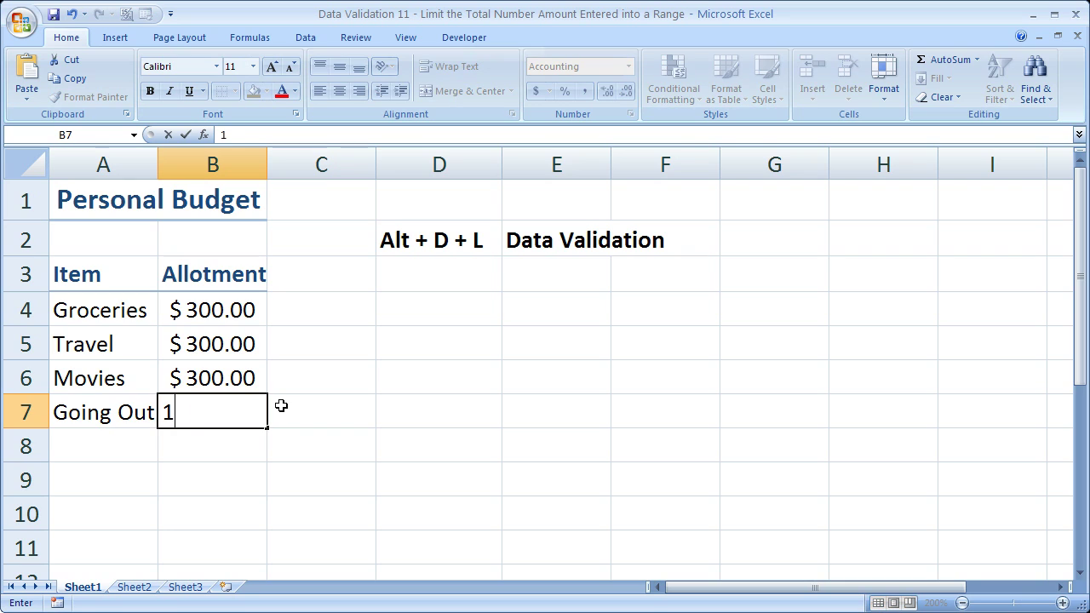
{"action": "key", "text": "BackSpace"}
{"action": "key", "text": "BackSpace"}
{"action": "type", "text": "50"}
{"action": "key", "text": "Return"}
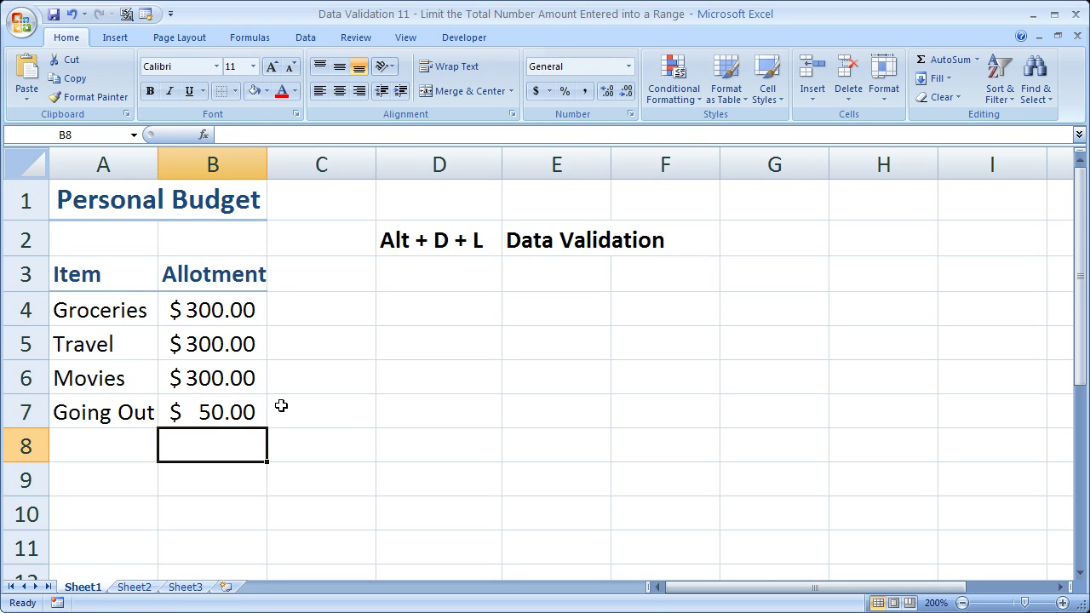
{"action": "left_click", "coordinate": [225, 415]}
{"action": "type", "text": "100"}
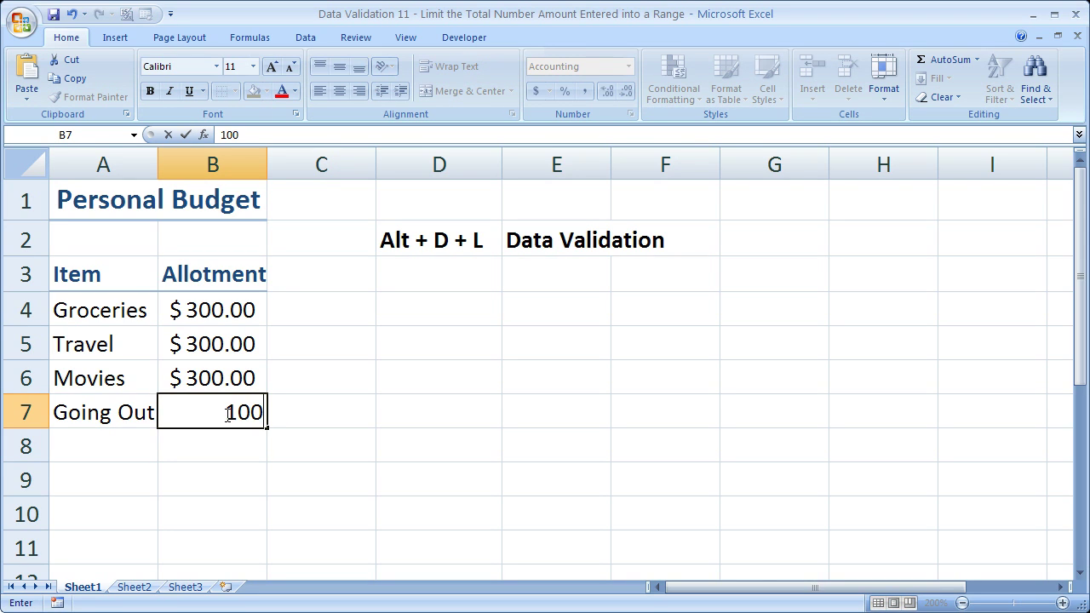
{"action": "key", "text": "Return"}
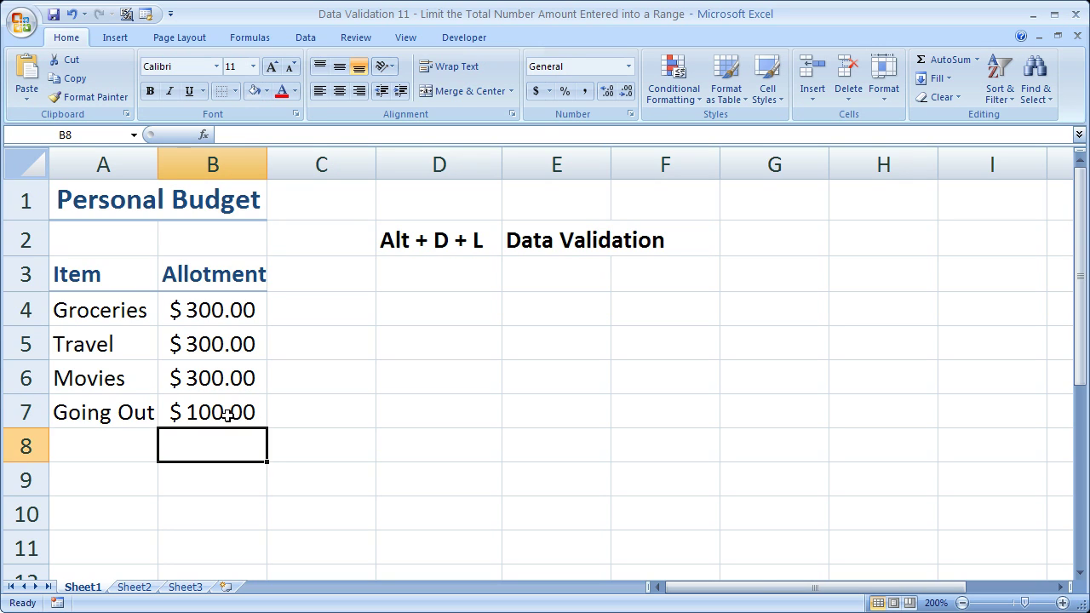
{"action": "left_click", "coordinate": [226, 415]}
{"action": "type", "text": "150"}
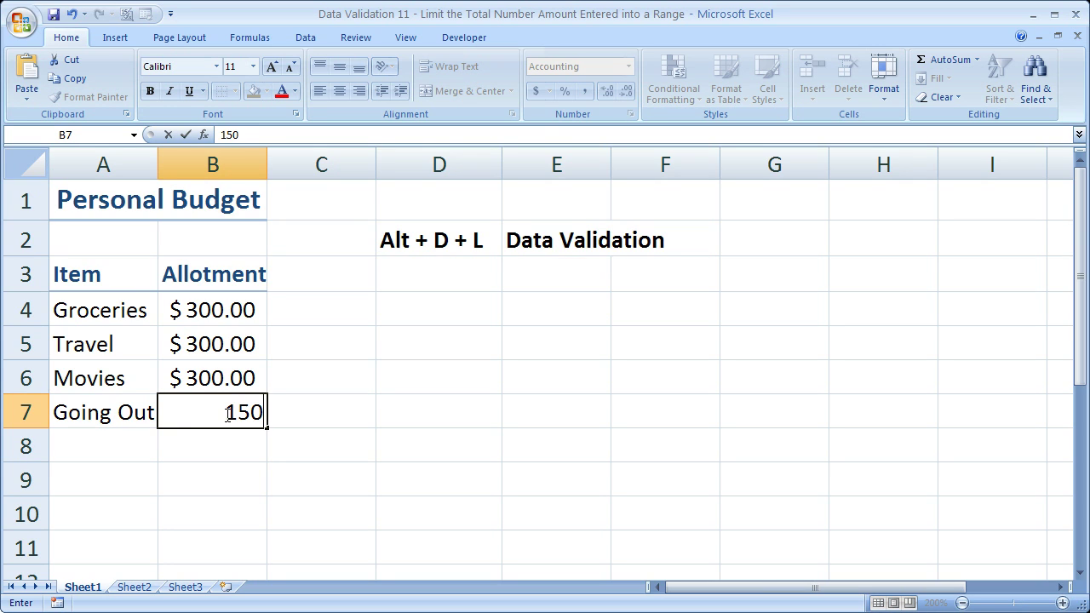
Submit 150 for Going Out and cancel the rejection error, restoring 100.
{"action": "key", "text": "Return"}
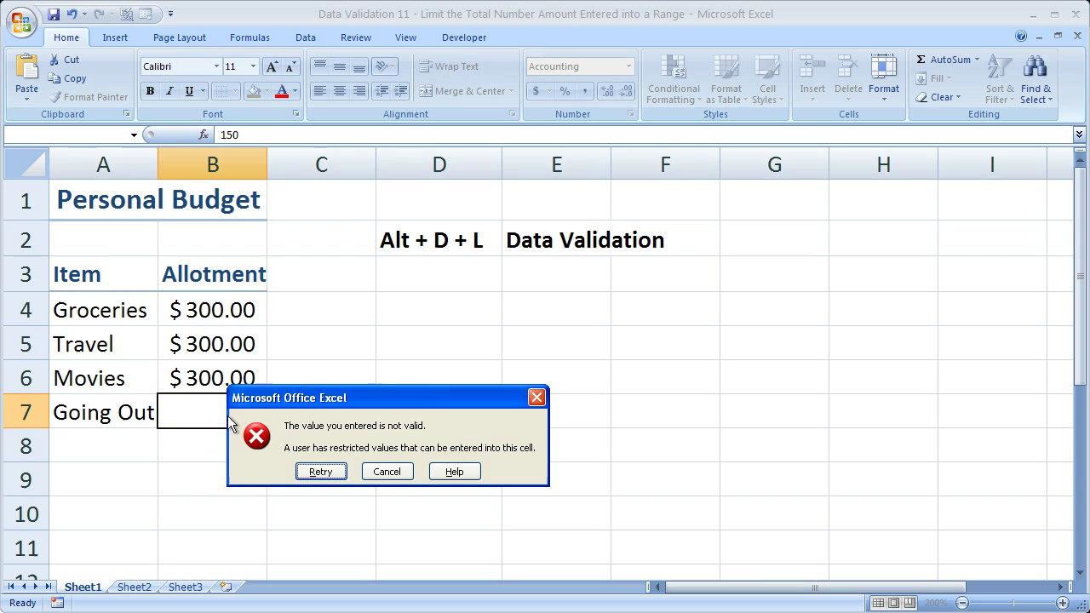
{"action": "left_click_drag", "start_coordinate": [287, 399], "coordinate": [413, 314]}
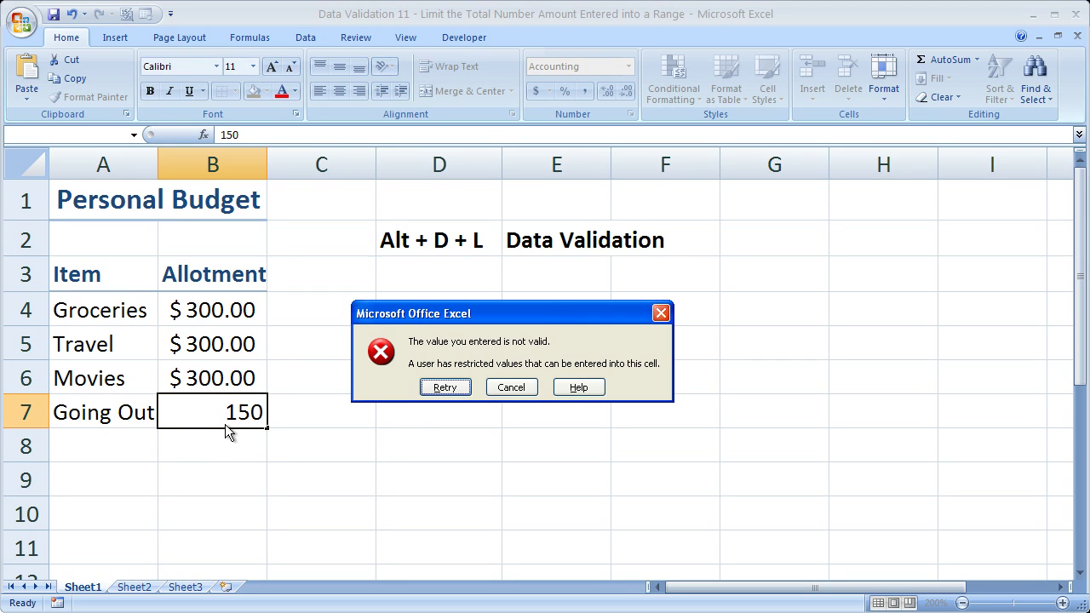
{"action": "left_click", "coordinate": [506, 386]}
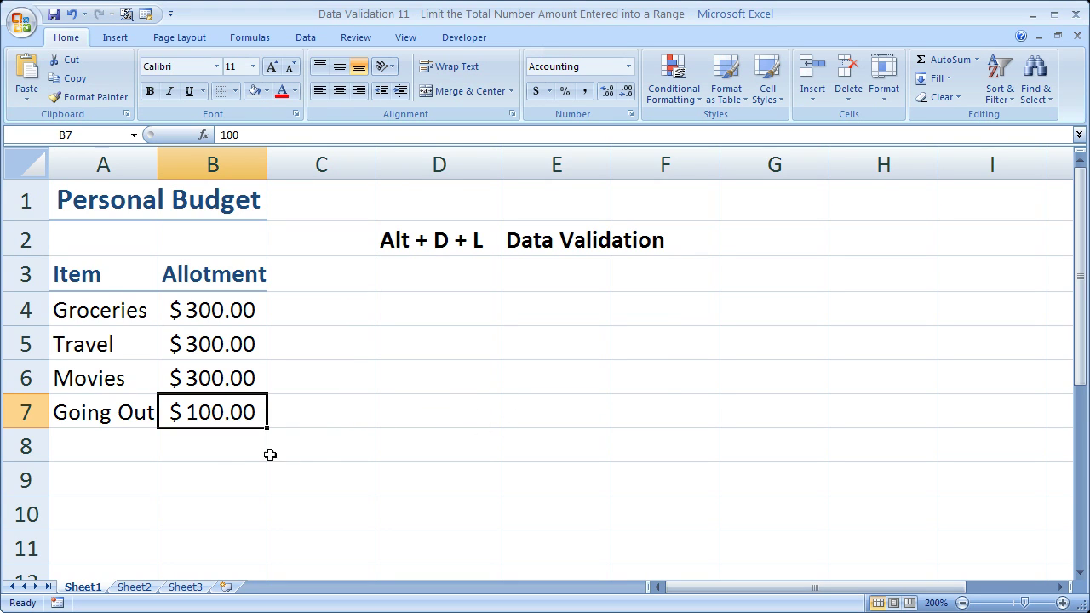
Clear B7, retry 150, and cancel the rejection, leaving Going Out blank.
{"action": "key", "text": "Delete"}
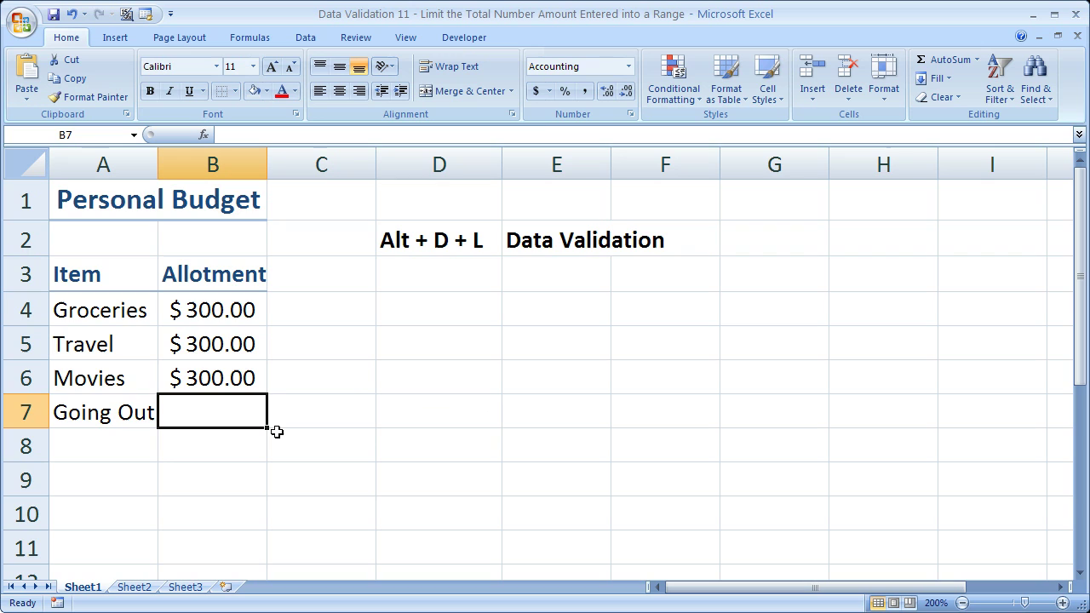
{"action": "left_click", "coordinate": [336, 417]}
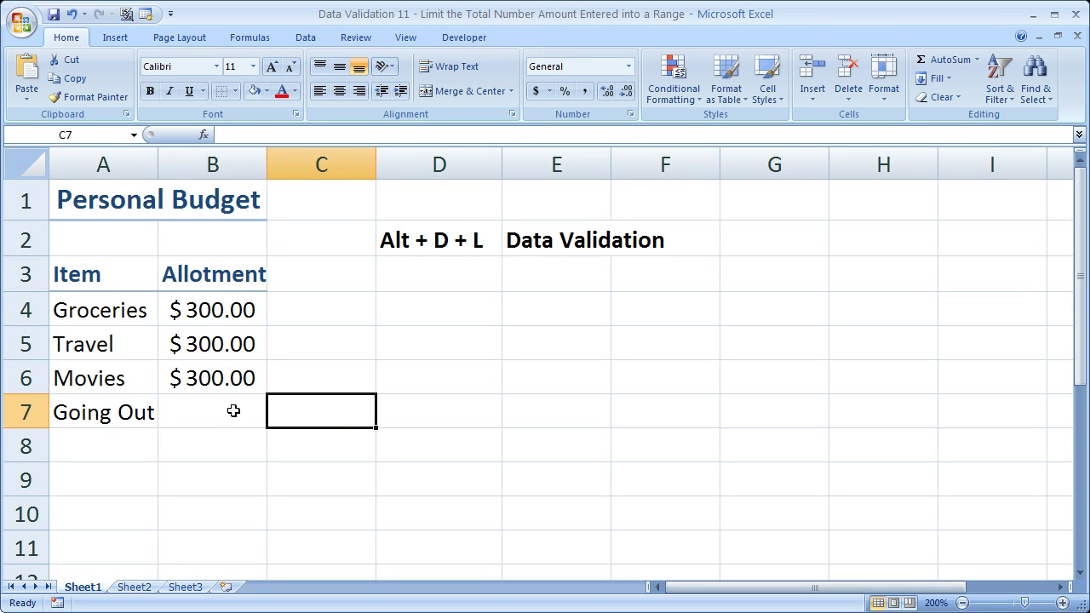
{"action": "left_click", "coordinate": [231, 410]}
{"action": "type", "text": "150"}
{"action": "key", "text": "Return"}
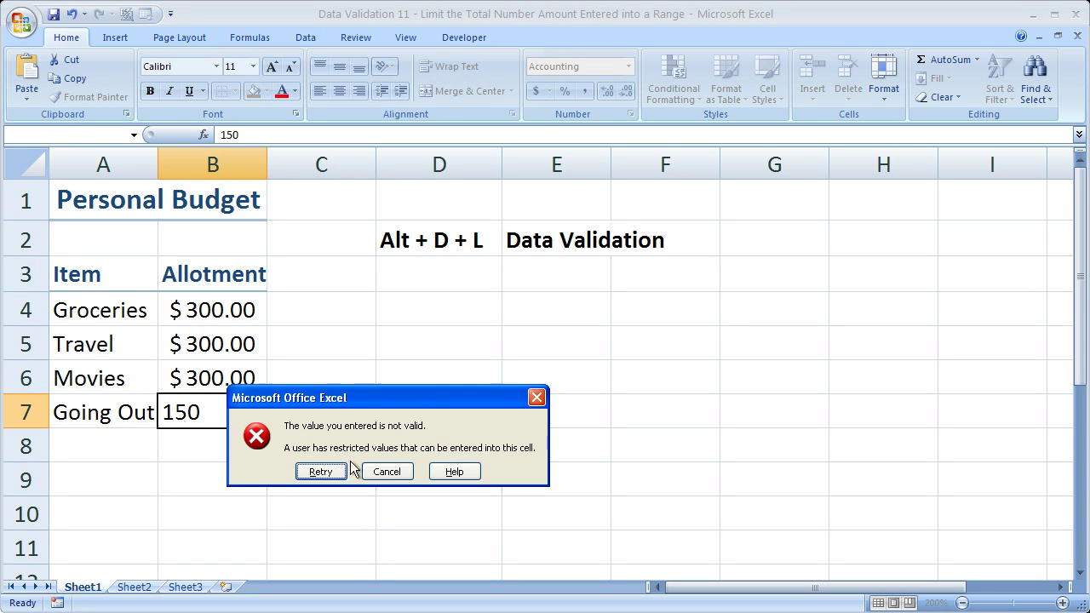
{"action": "left_click", "coordinate": [385, 474]}
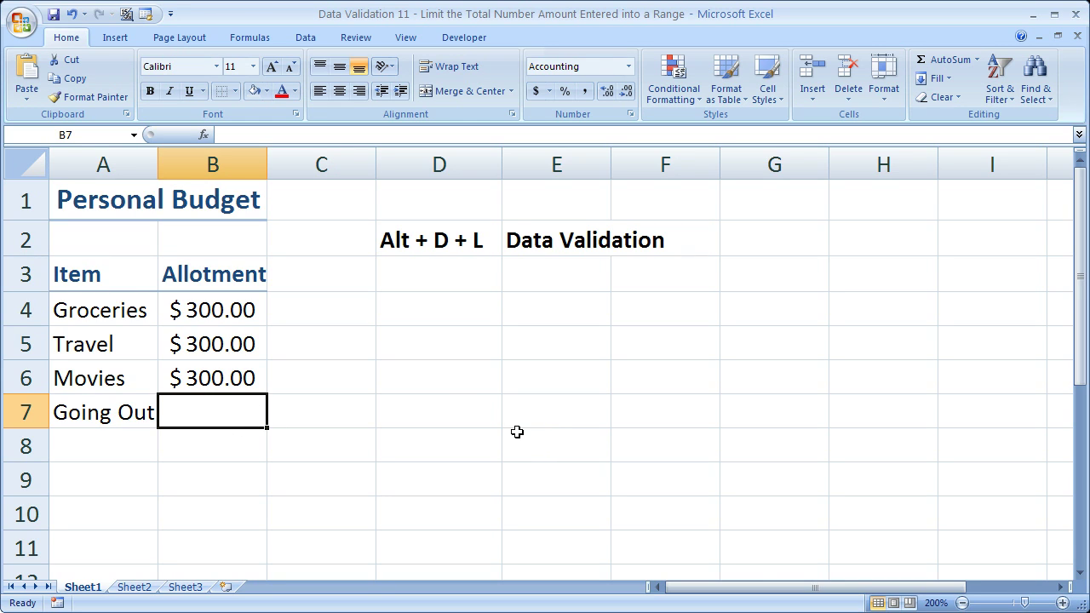
Enter 100 for Going Out, then try 450 for Travel and cancel the rejection.
{"action": "type", "text": "100"}
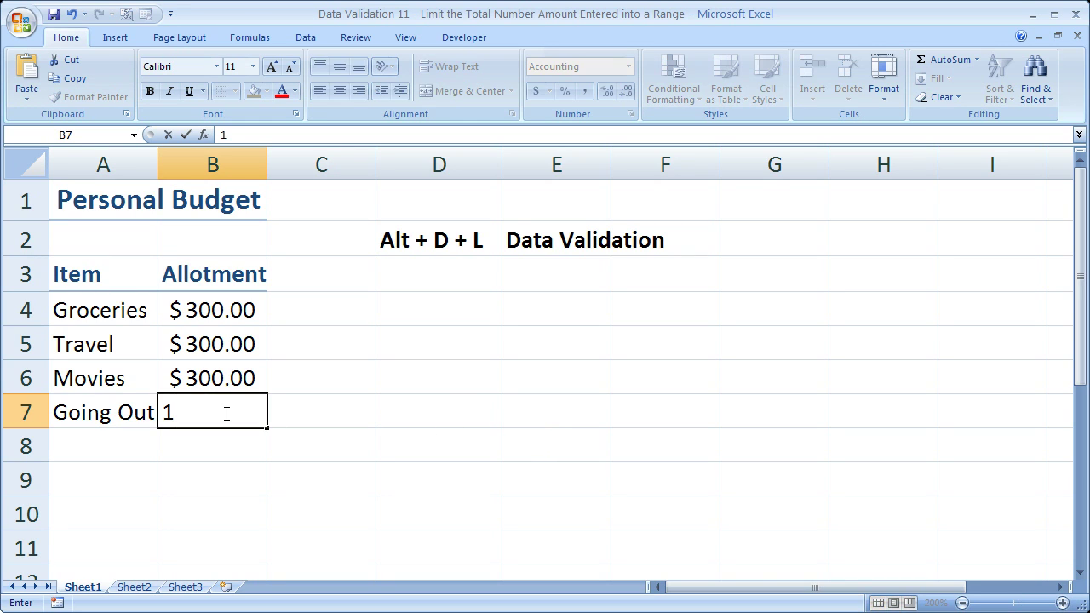
{"action": "left_click", "coordinate": [238, 344]}
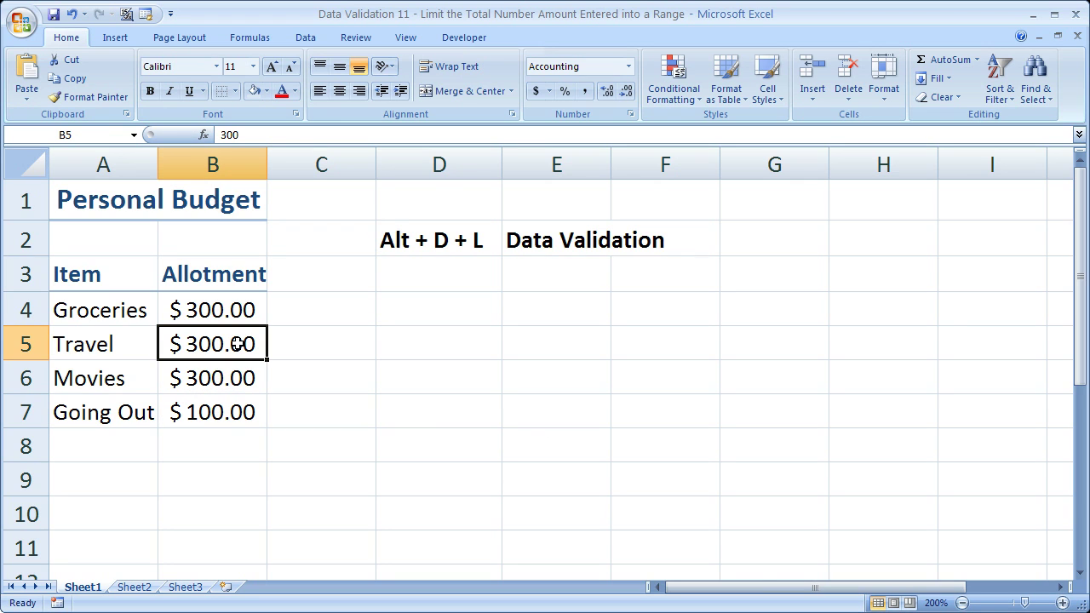
{"action": "type", "text": "450"}
{"action": "key", "text": "Return"}
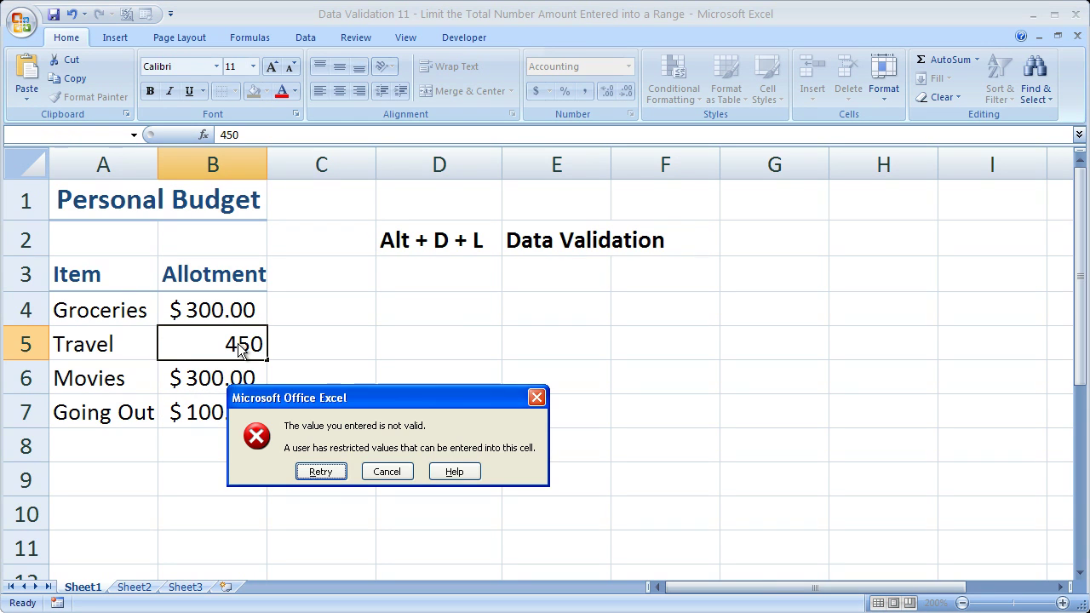
{"action": "left_click_drag", "start_coordinate": [447, 398], "coordinate": [552, 296]}
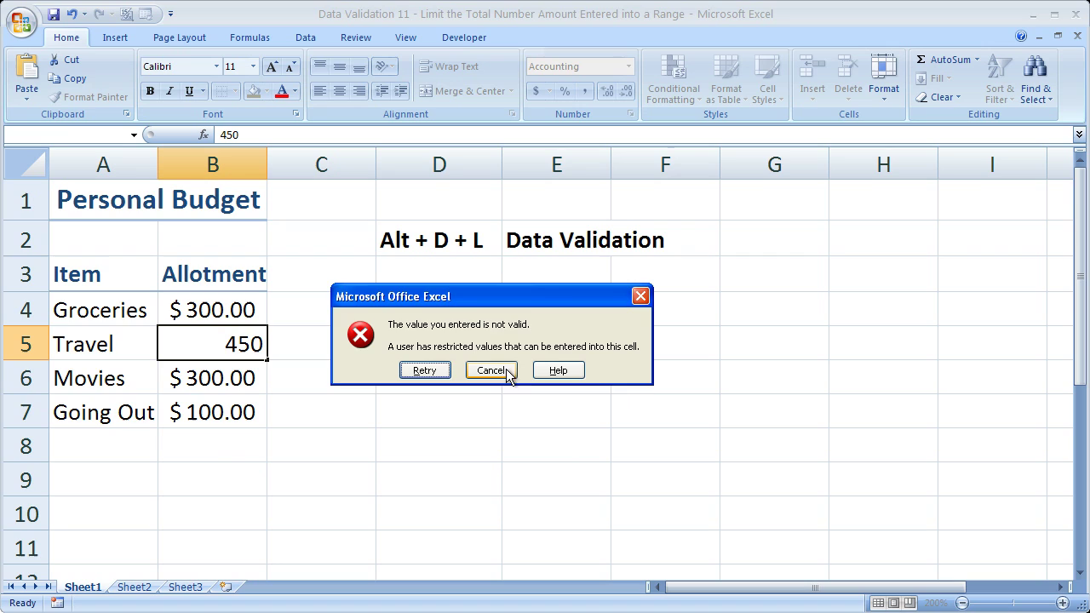
{"action": "left_click", "coordinate": [506, 370]}
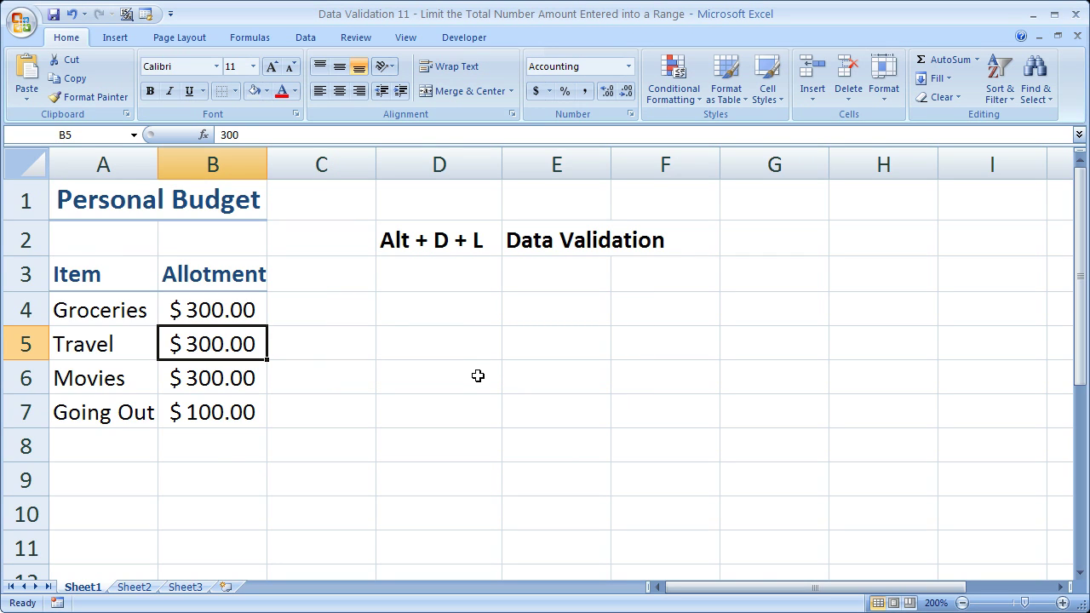